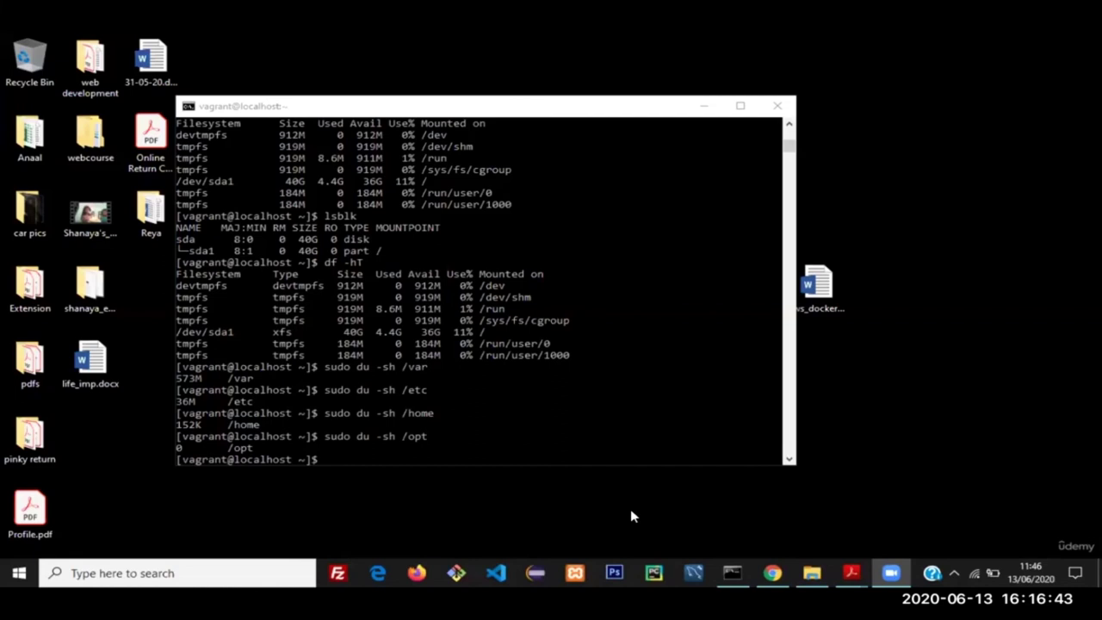
Step: Open Oracle VM VirtualBox and dismiss the new-version notice
{"action": "left_click", "coordinate": [135, 575]}
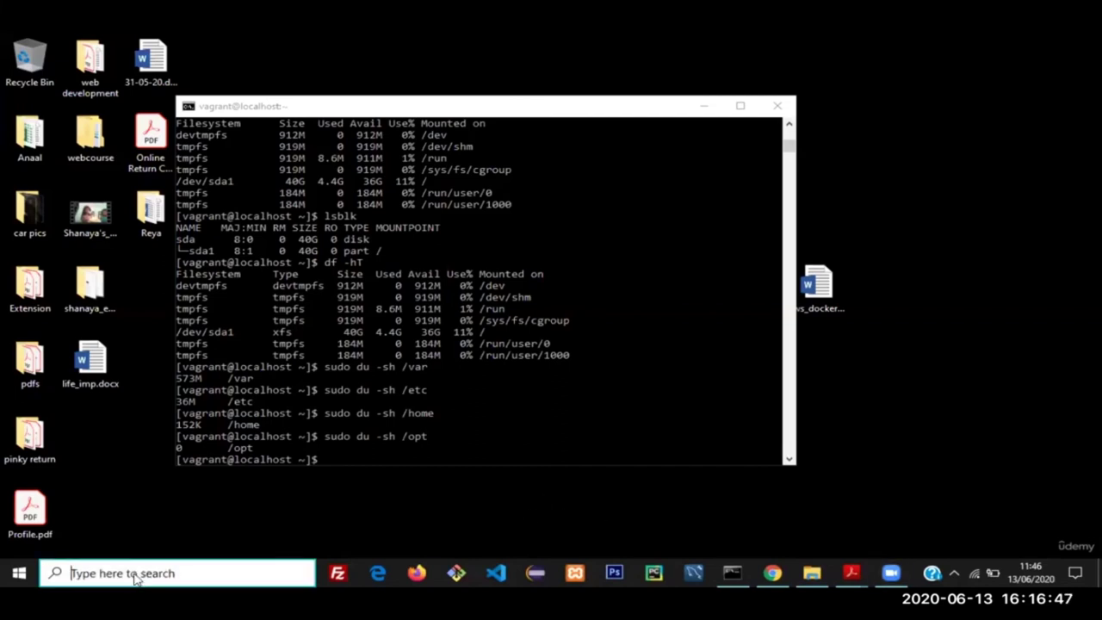
{"action": "type", "text": "vir"}
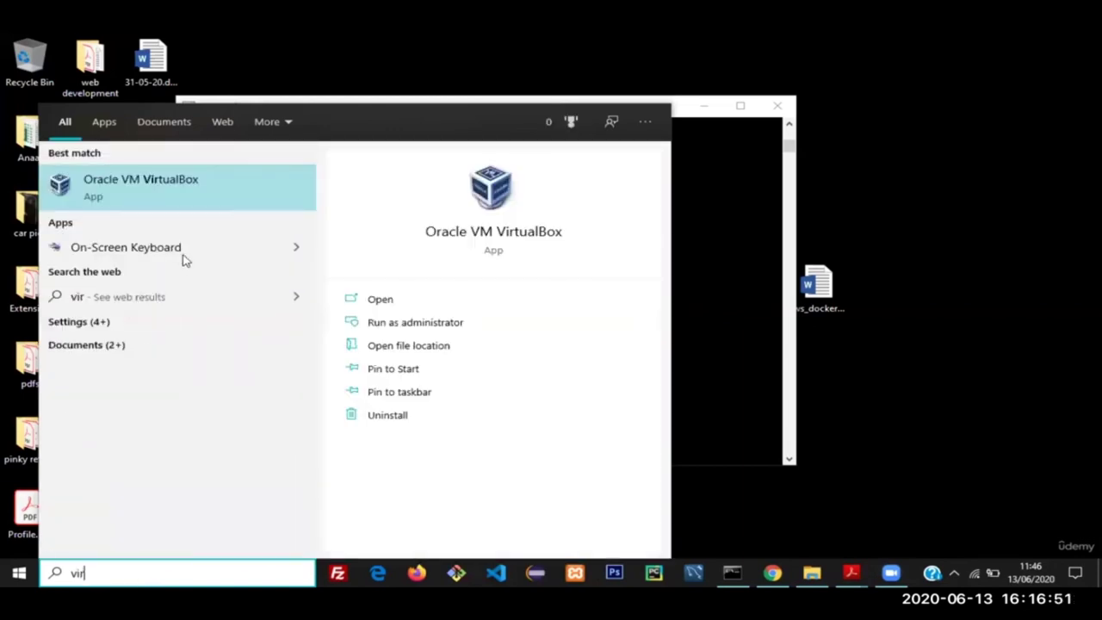
{"action": "left_click", "coordinate": [202, 179]}
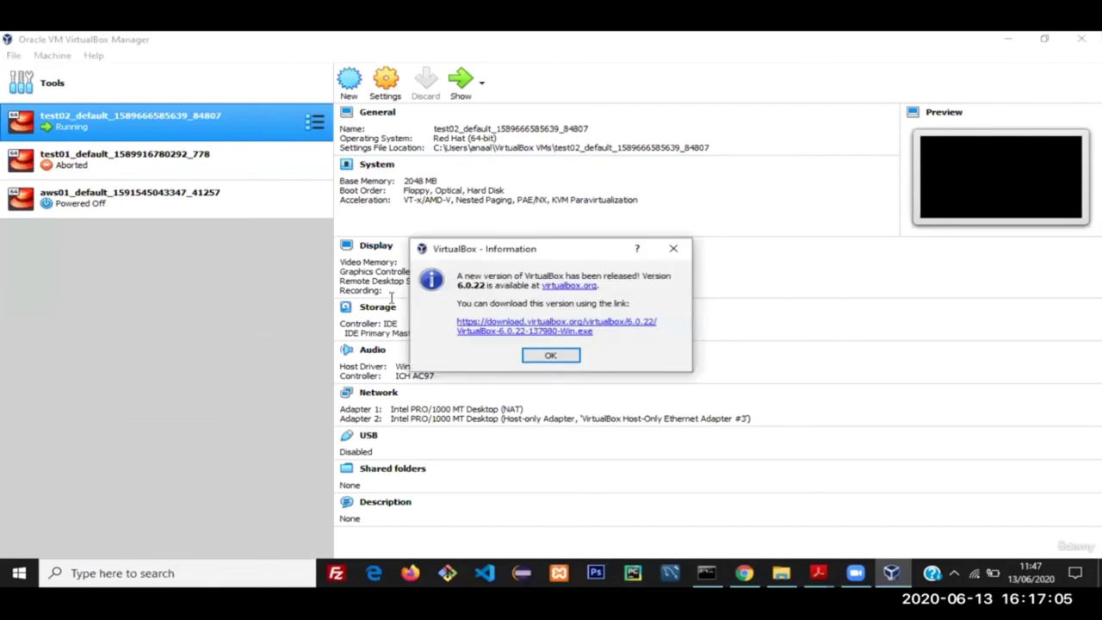
{"action": "left_click", "coordinate": [676, 250]}
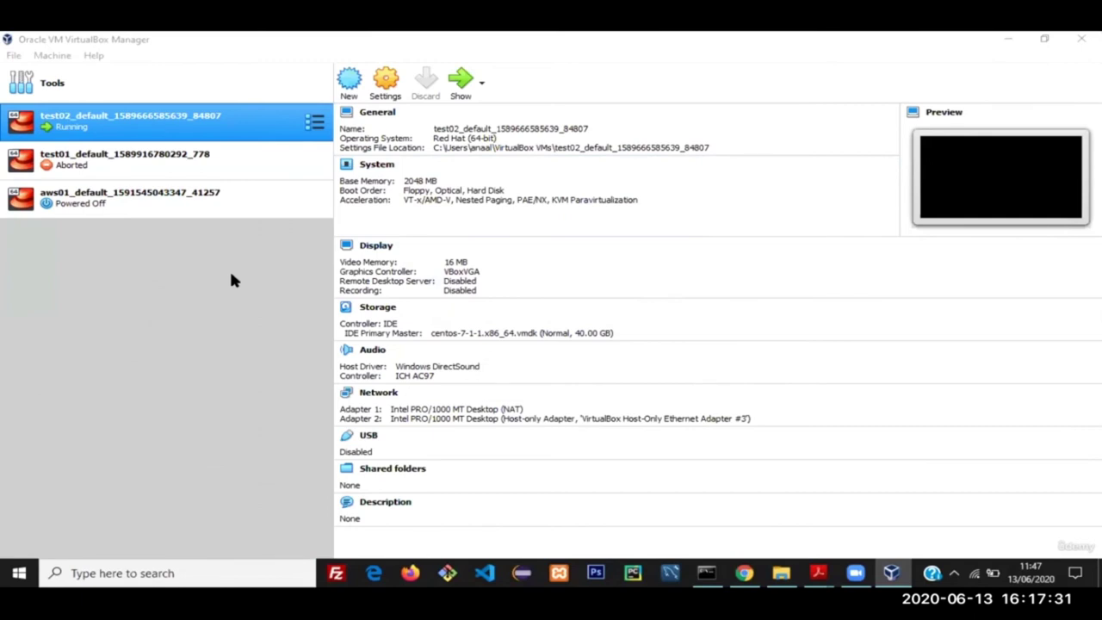
Step: Start creating a virtual machine named ubantu20.4 with type Linux and version Ubuntu (64-bit), and continue to the memory size
{"action": "left_click", "coordinate": [350, 79]}
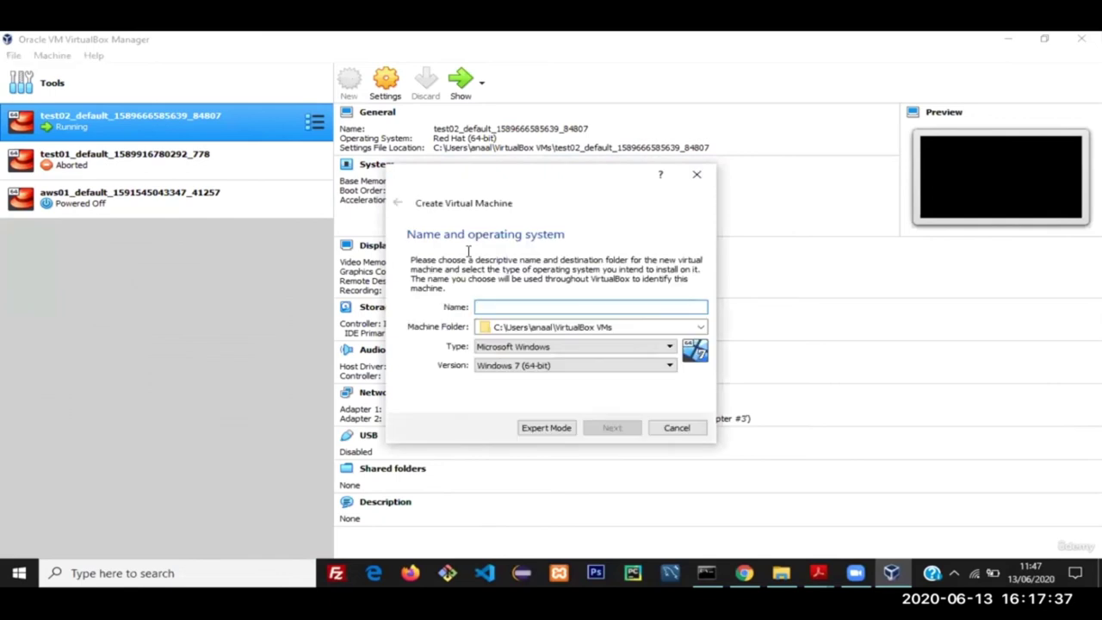
{"action": "left_click", "coordinate": [498, 305]}
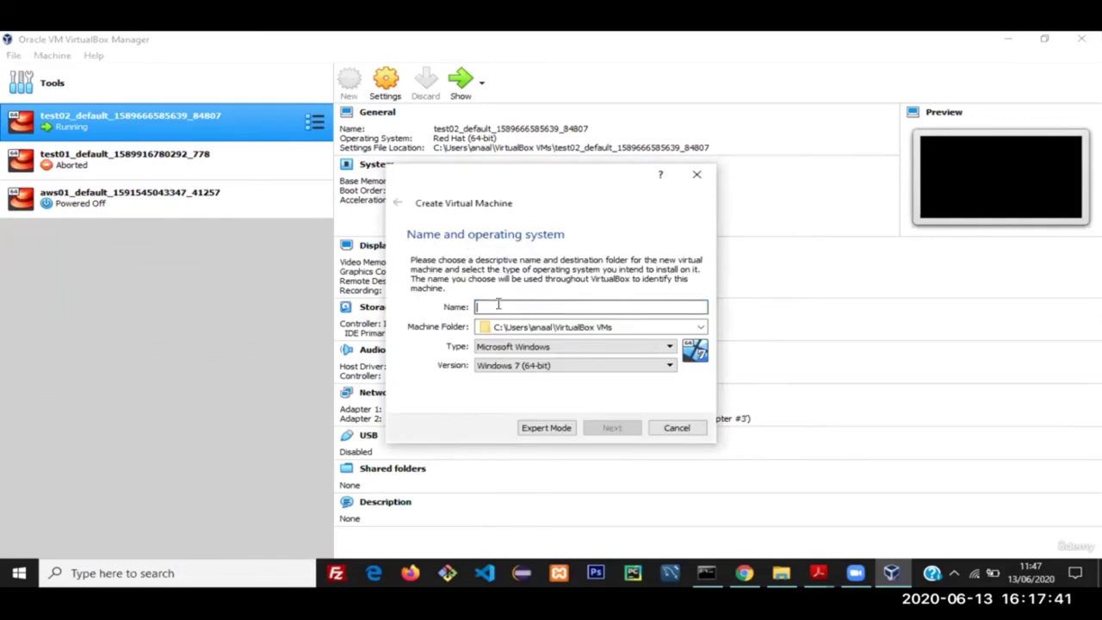
{"action": "type", "text": "ub"}
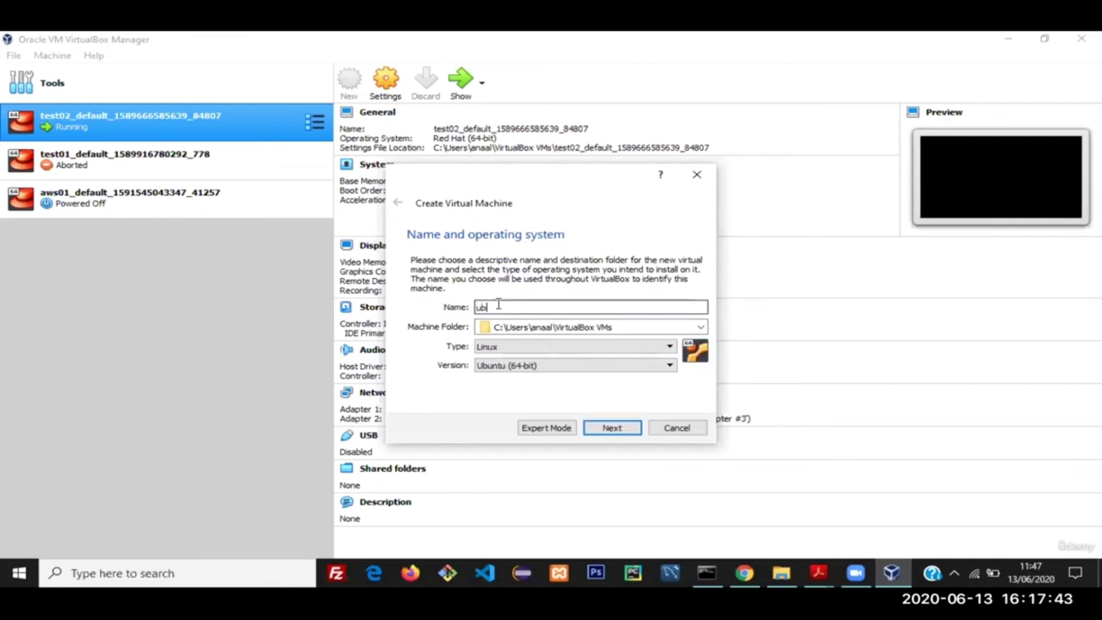
{"action": "type", "text": "unto"}
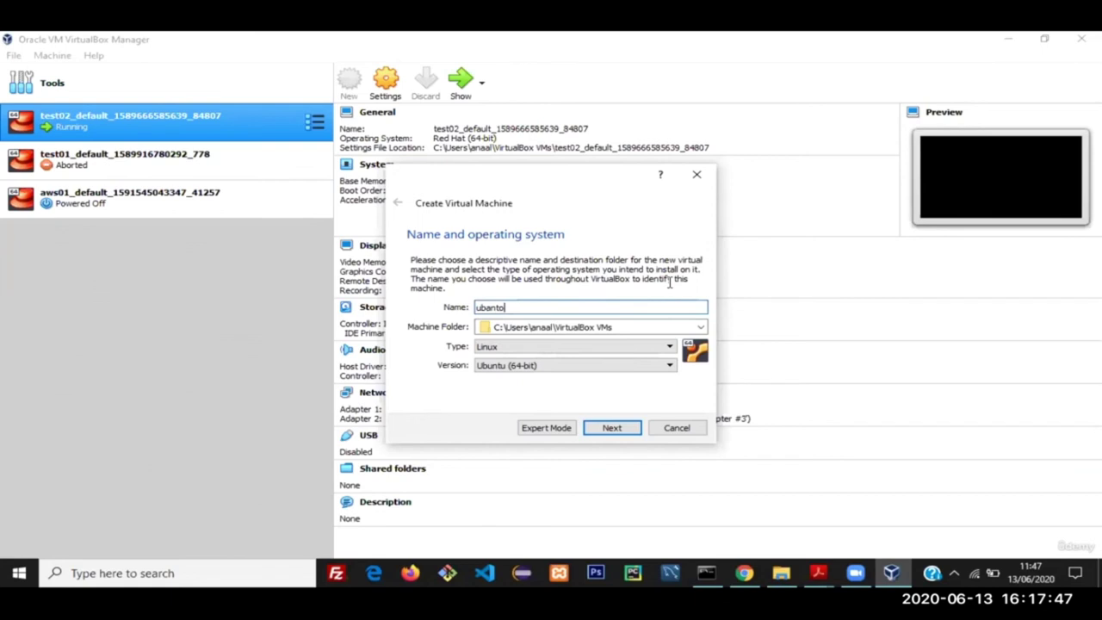
{"action": "key", "text": "BackSpace"}
{"action": "type", "text": "u20.4"}
{"action": "left_click", "coordinate": [617, 428]}
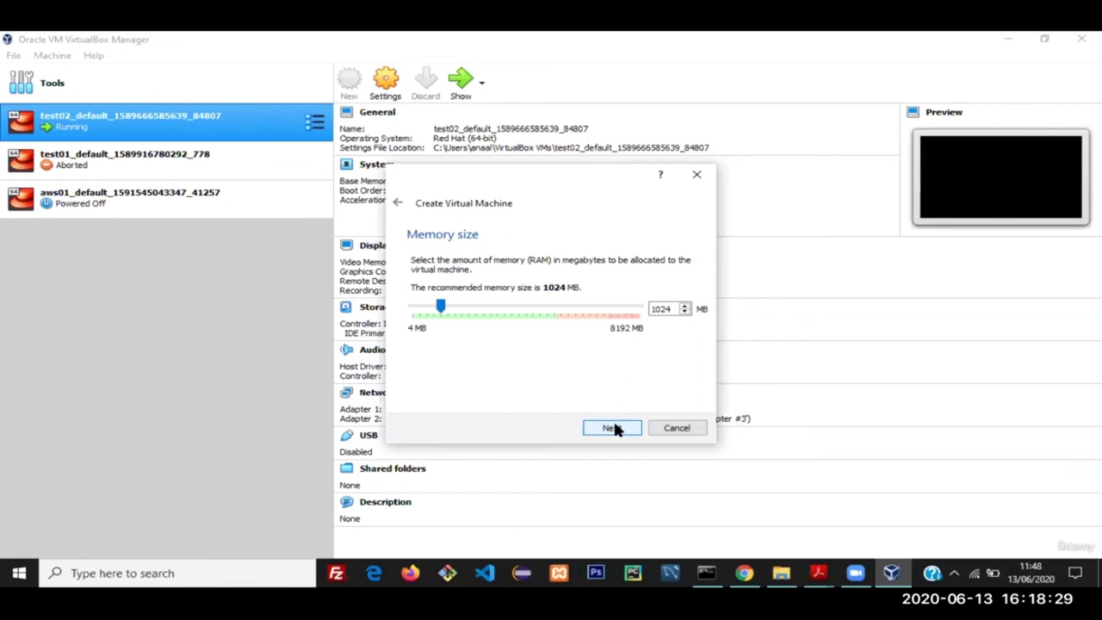
Step: Check the host computer's installed RAM in the Control Panel system information and close it again
{"action": "left_click_drag", "start_coordinate": [439, 309], "coordinate": [439, 310]}
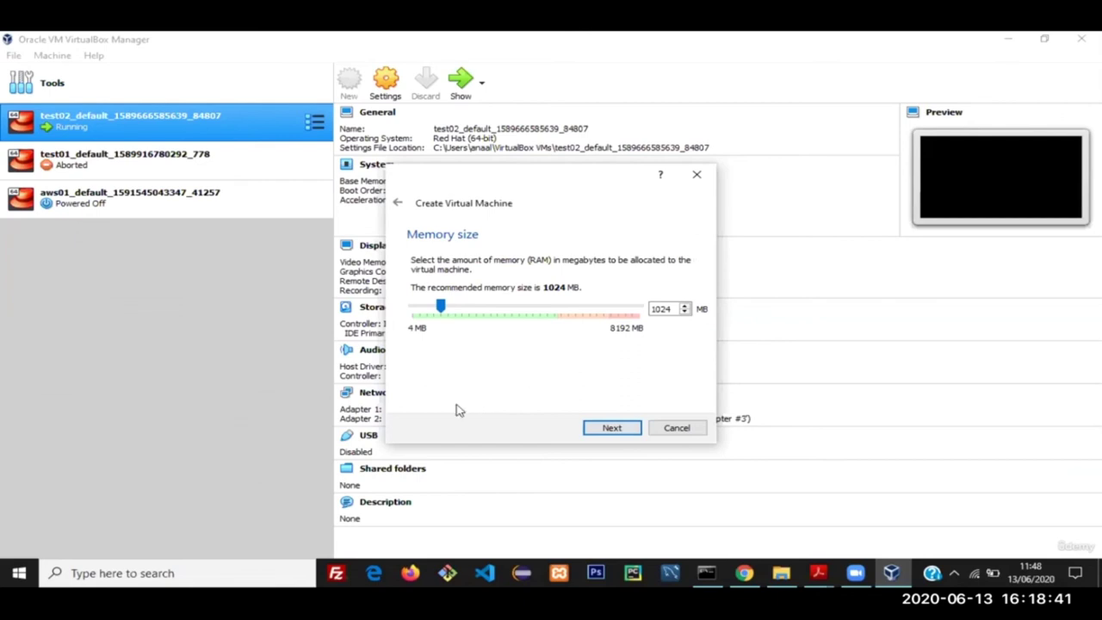
{"action": "left_click", "coordinate": [159, 577]}
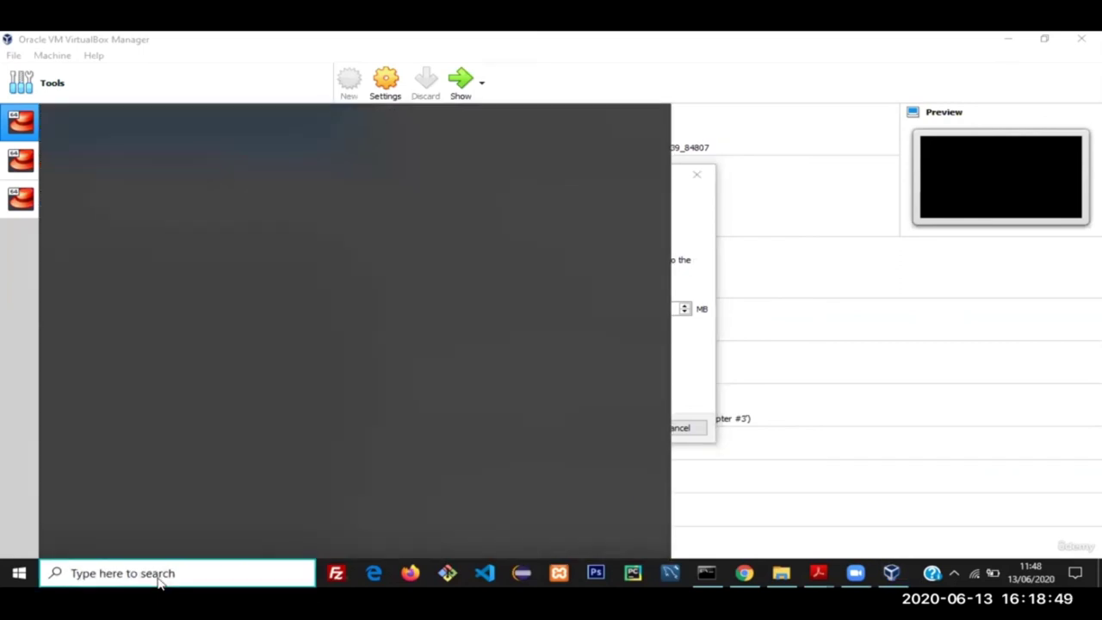
{"action": "type", "text": "cont"}
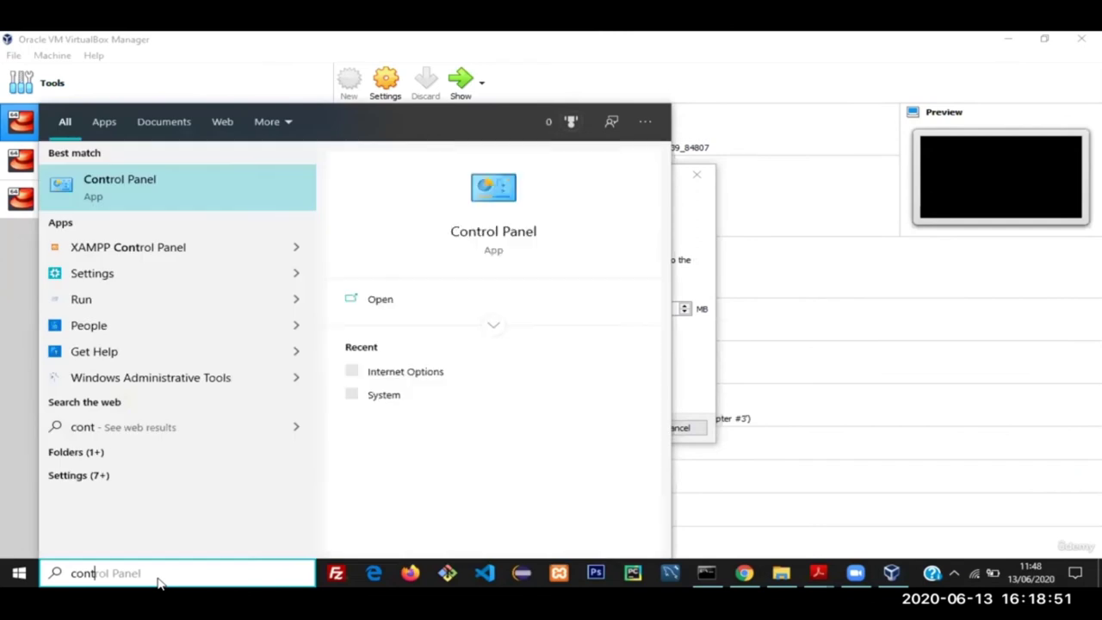
{"action": "left_click", "coordinate": [134, 199]}
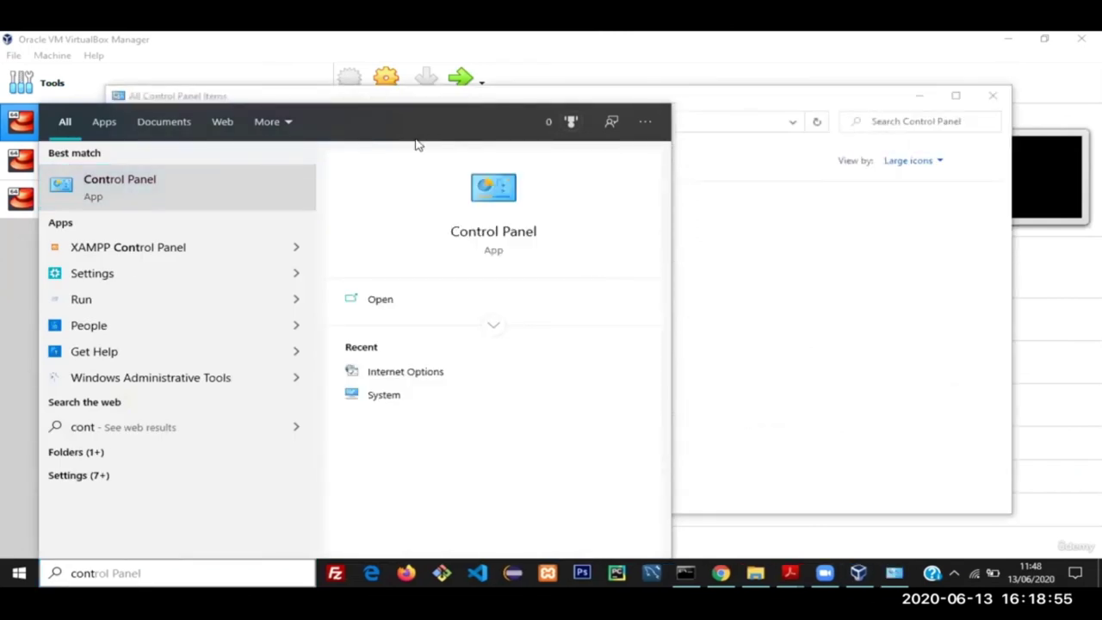
{"action": "left_click", "coordinate": [794, 101]}
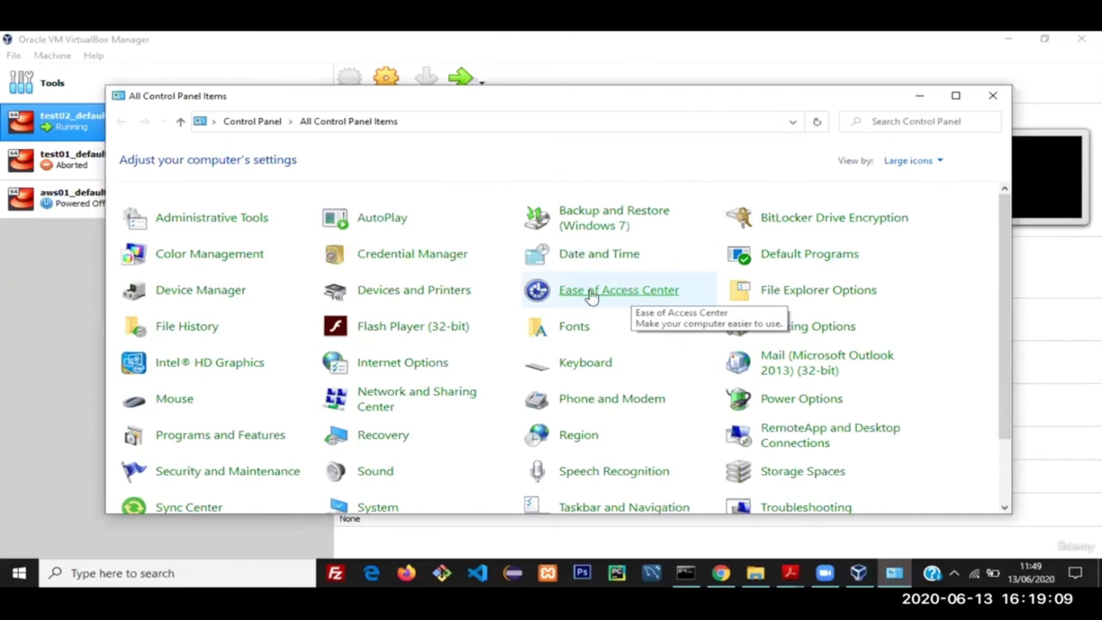
{"action": "left_click", "coordinate": [377, 508]}
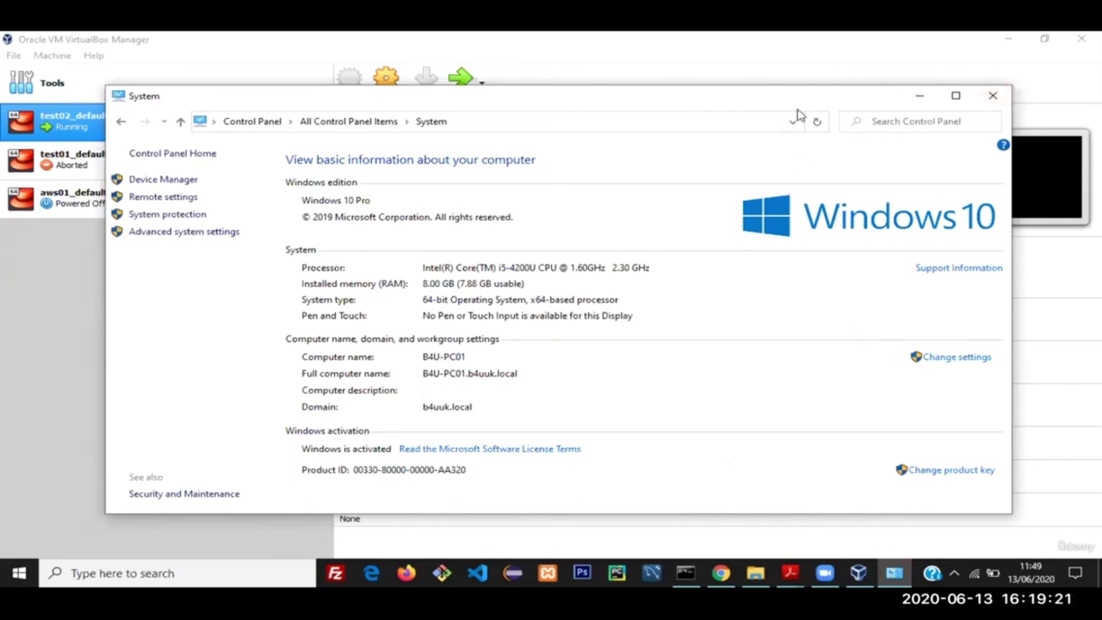
{"action": "left_click", "coordinate": [993, 95]}
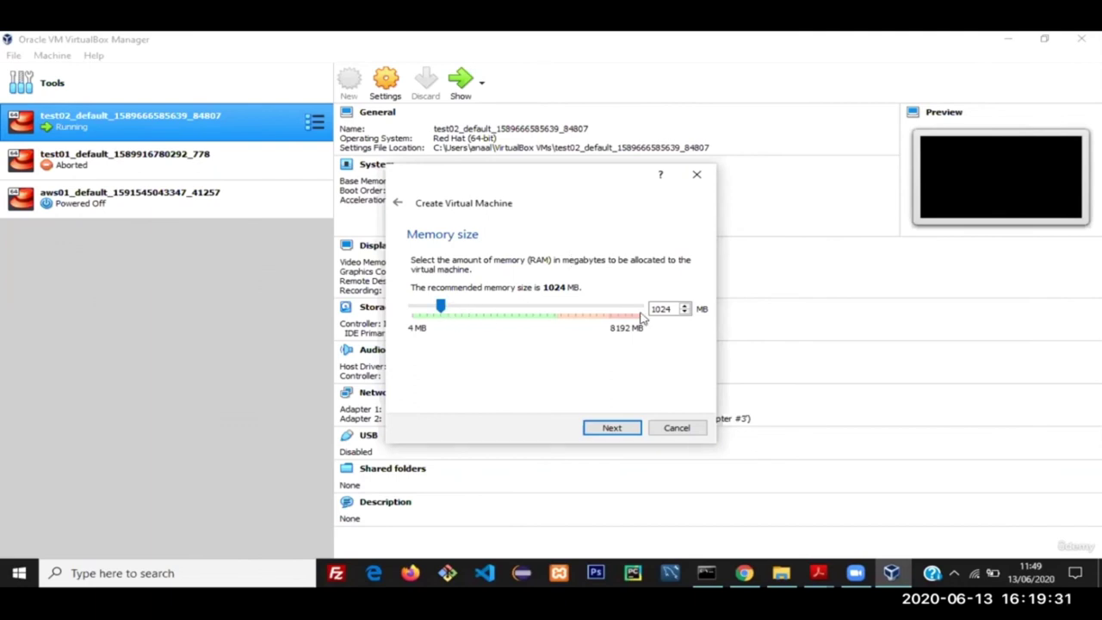
Step: Set the virtual machine's memory size to 2500 MB and continue to the hard disk options
{"action": "left_click", "coordinate": [685, 306]}
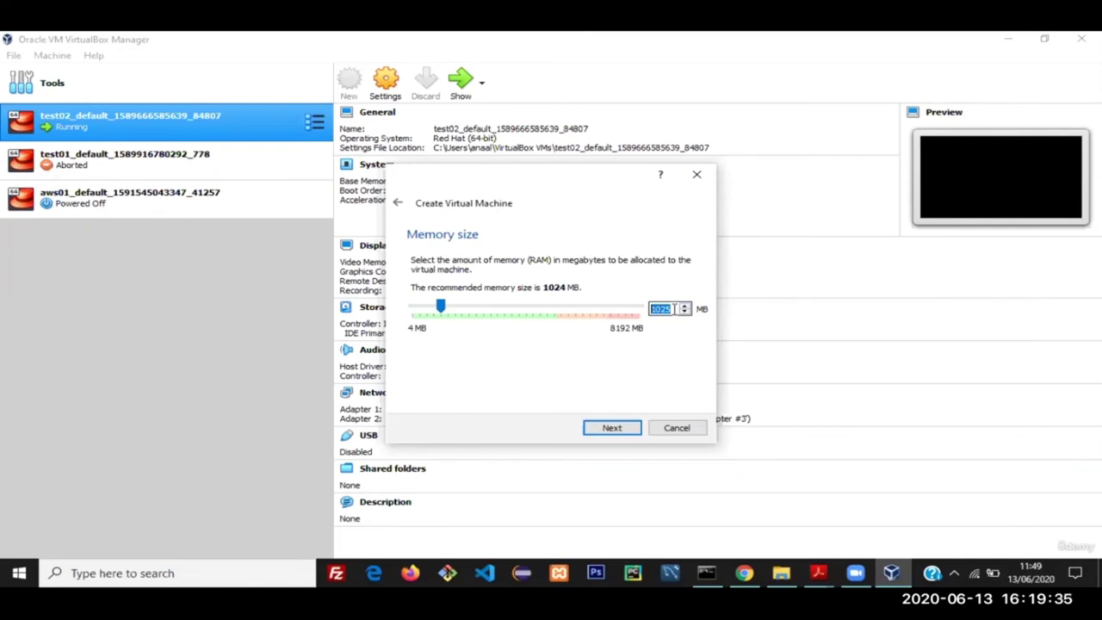
{"action": "type", "text": "2500"}
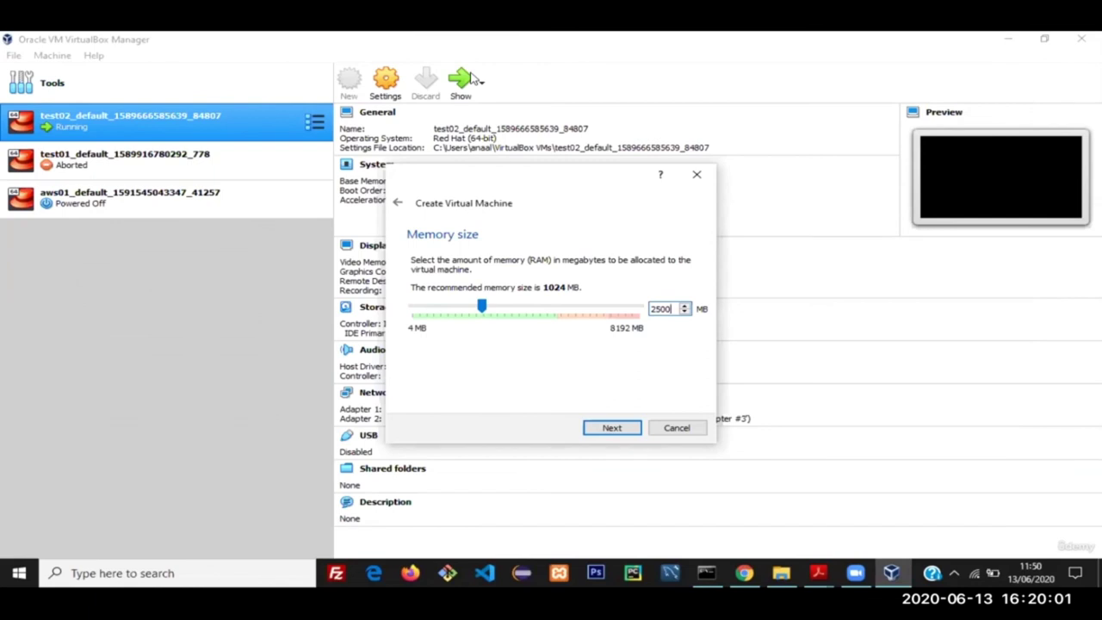
{"action": "left_click", "coordinate": [677, 426]}
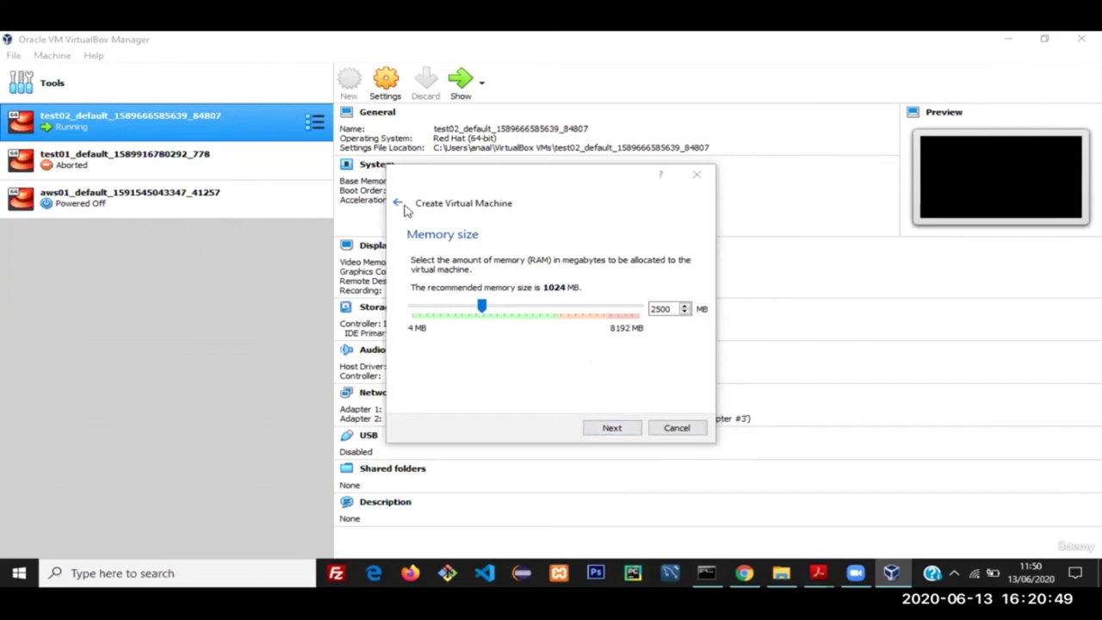
{"action": "left_click", "coordinate": [598, 422]}
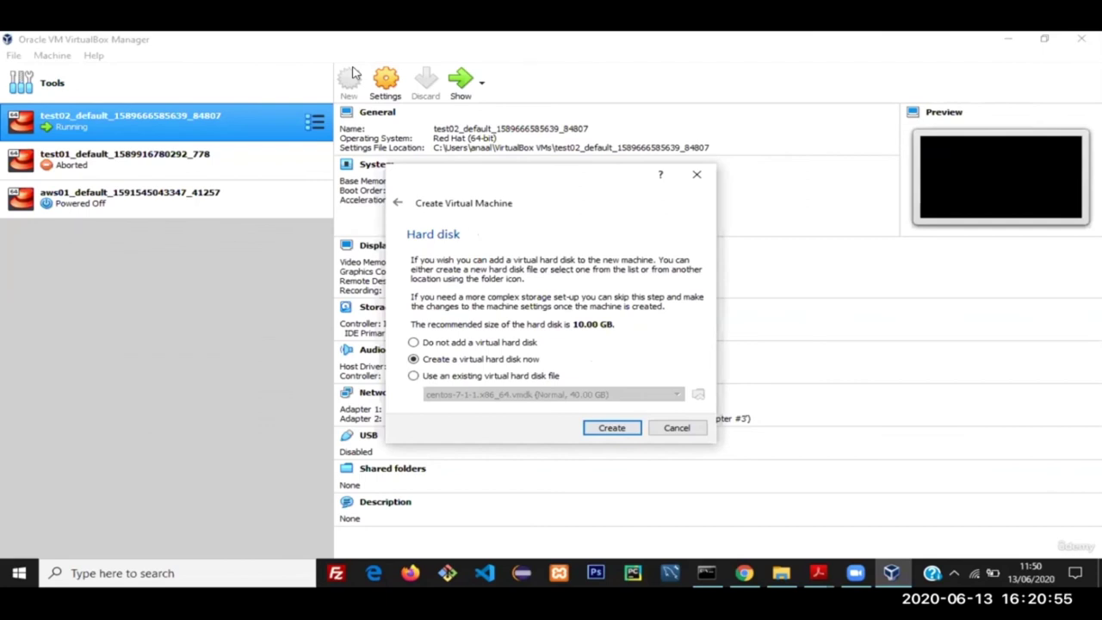
Step: Create a new dynamically allocated VDI virtual hard disk of 10.00 GB for the ubantu20.4 machine
{"action": "left_click", "coordinate": [612, 429]}
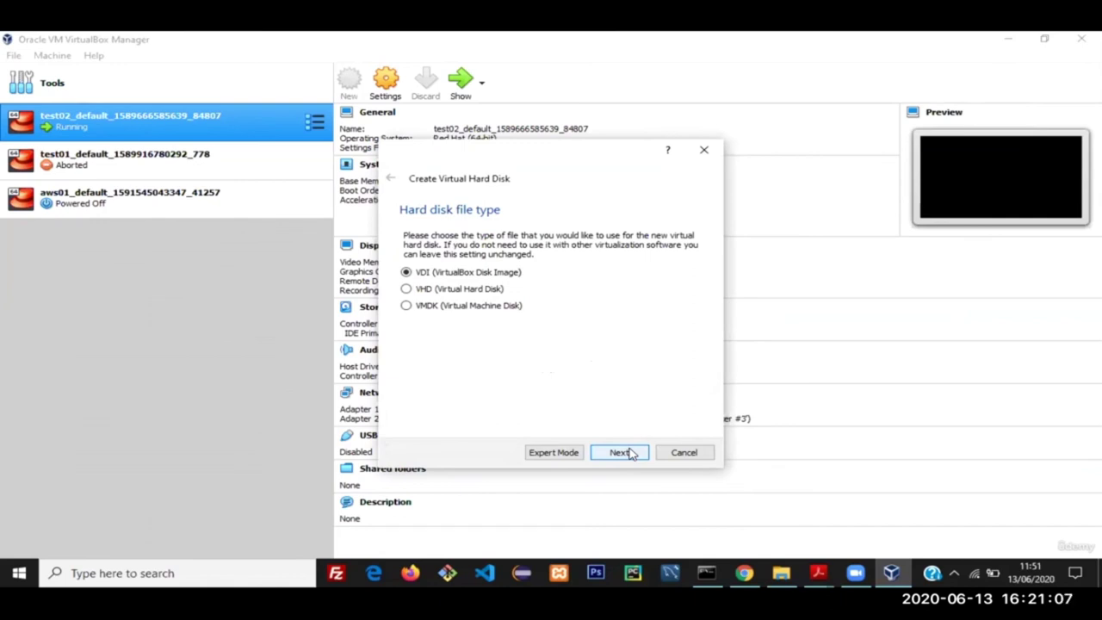
{"action": "left_click", "coordinate": [630, 454]}
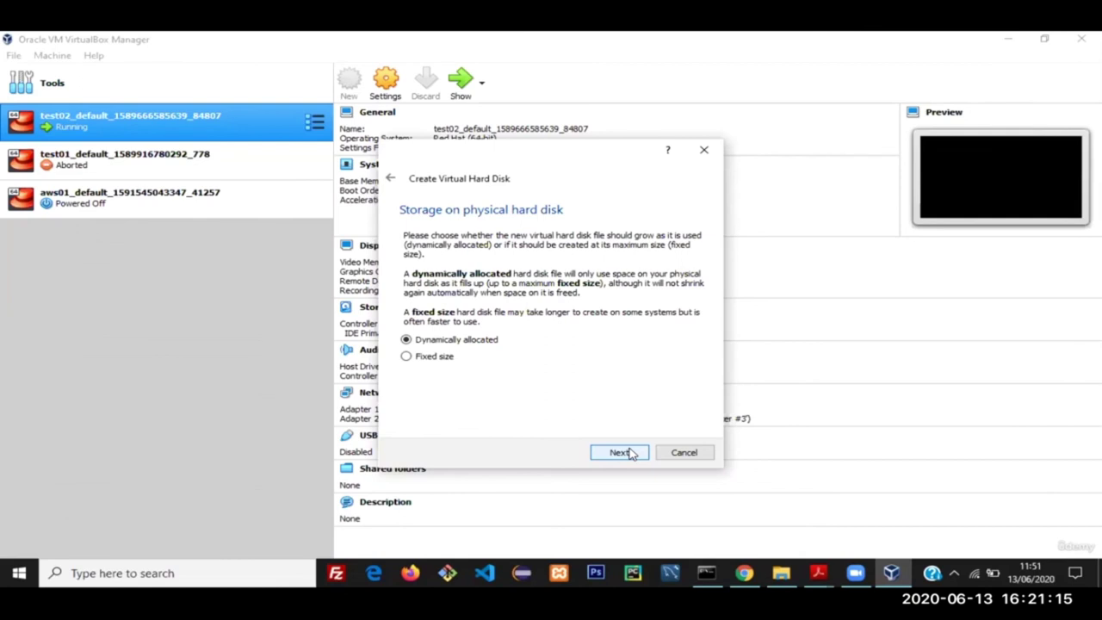
{"action": "left_click", "coordinate": [622, 452]}
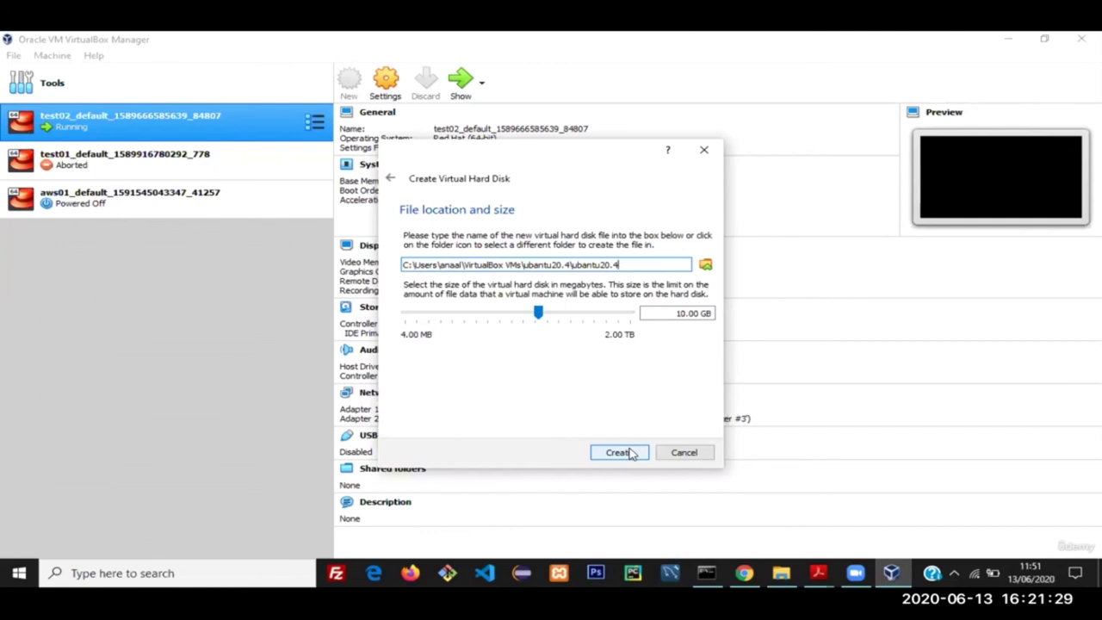
{"action": "left_click", "coordinate": [638, 452]}
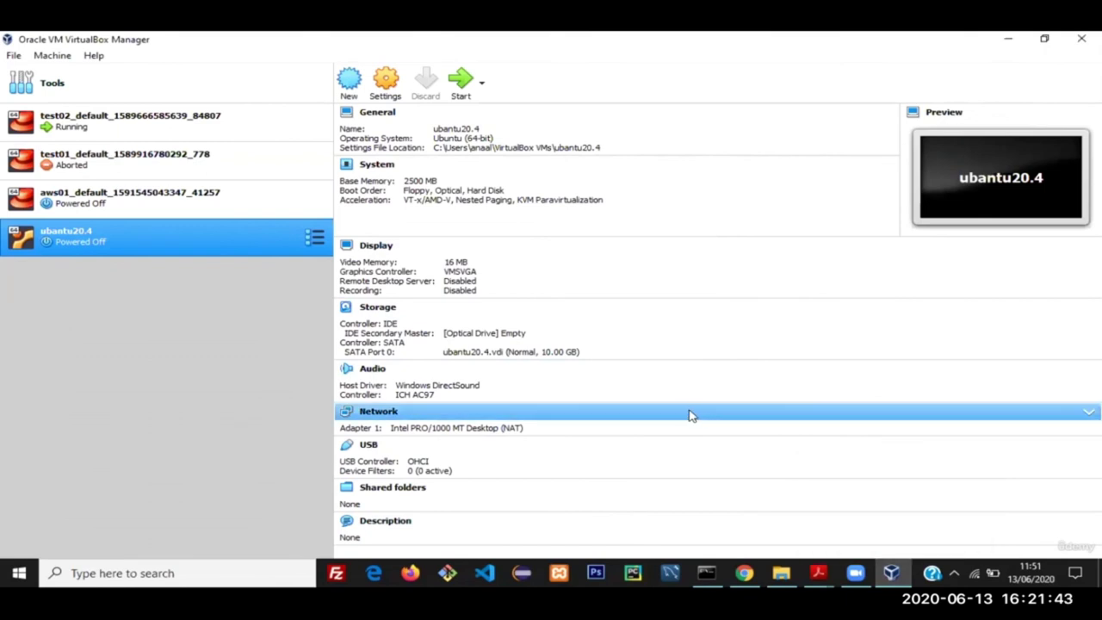
Step: Inspect the ubantu20.4.vdi disk's attributes in the machine's storage settings and leave without changing anything
{"action": "left_click", "coordinate": [385, 311]}
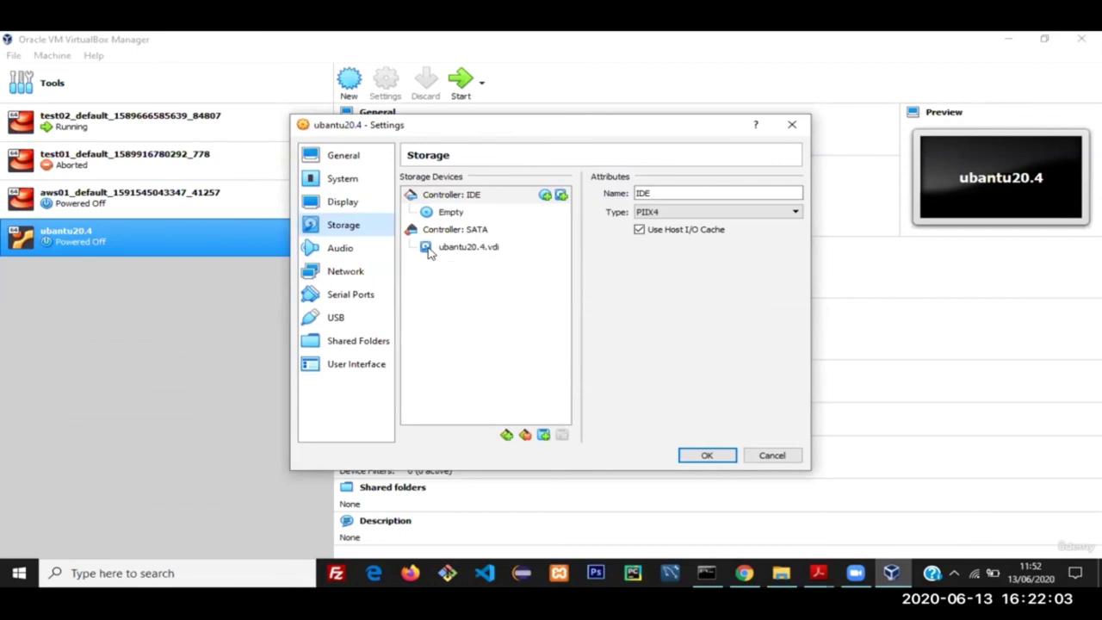
{"action": "left_click", "coordinate": [430, 250]}
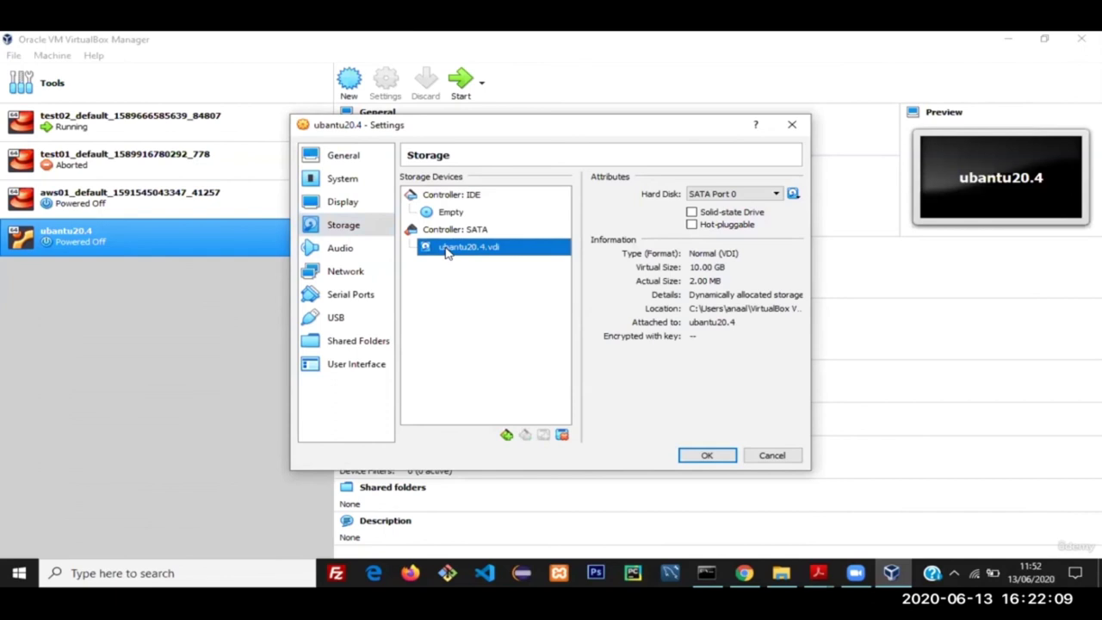
{"action": "mouse_move", "coordinate": [447, 251]}
{"action": "left_click", "coordinate": [771, 456]}
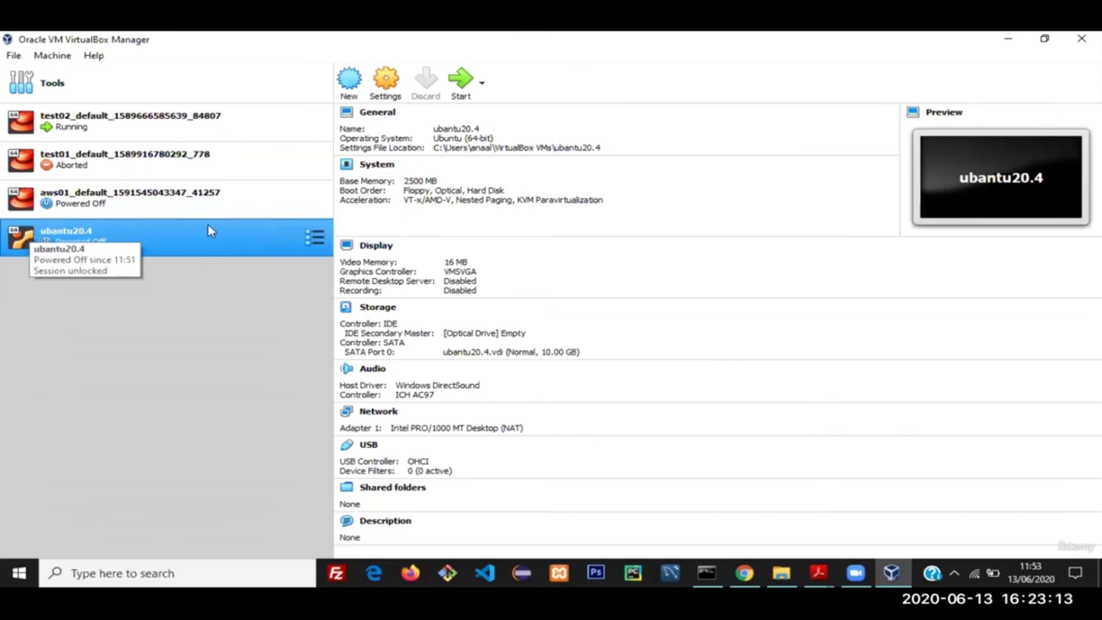
{"action": "left_click", "coordinate": [304, 238]}
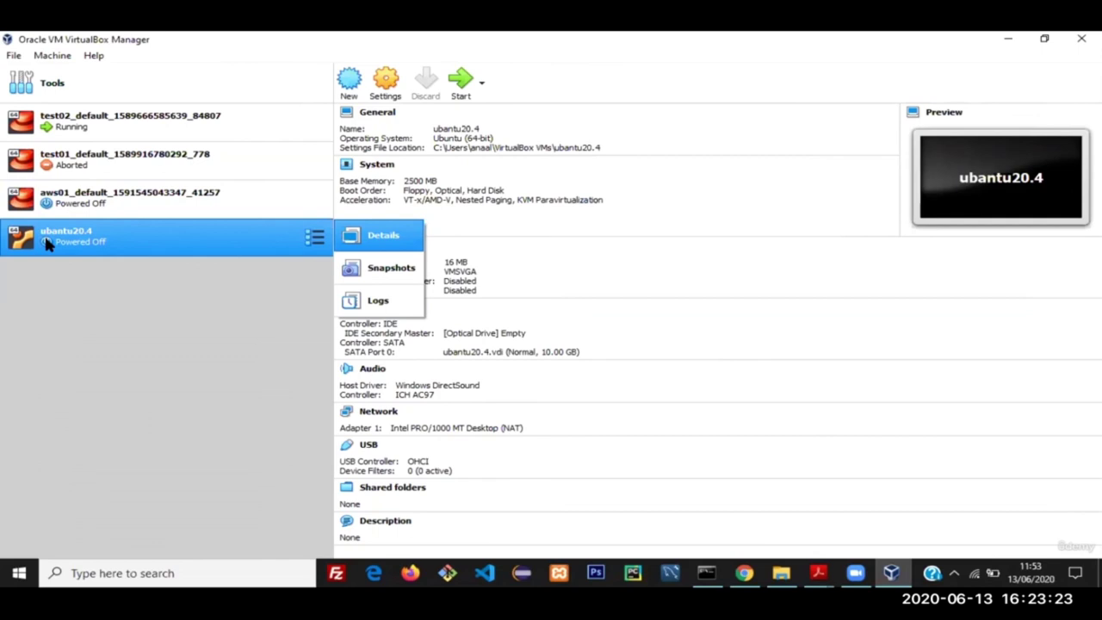
{"action": "left_click", "coordinate": [123, 247]}
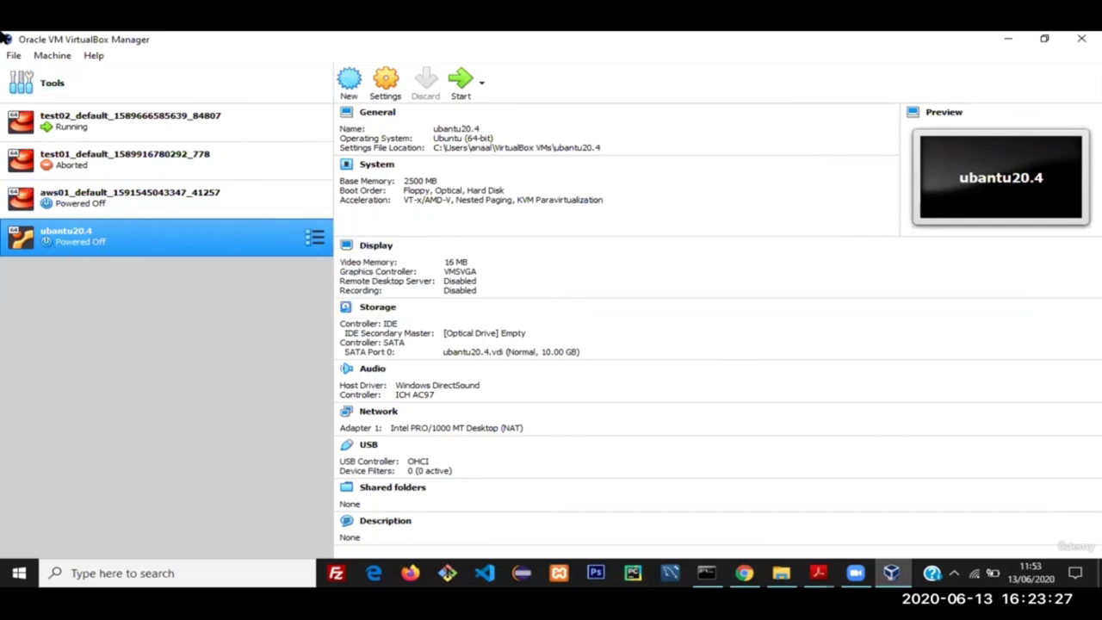
{"action": "left_click", "coordinate": [52, 55]}
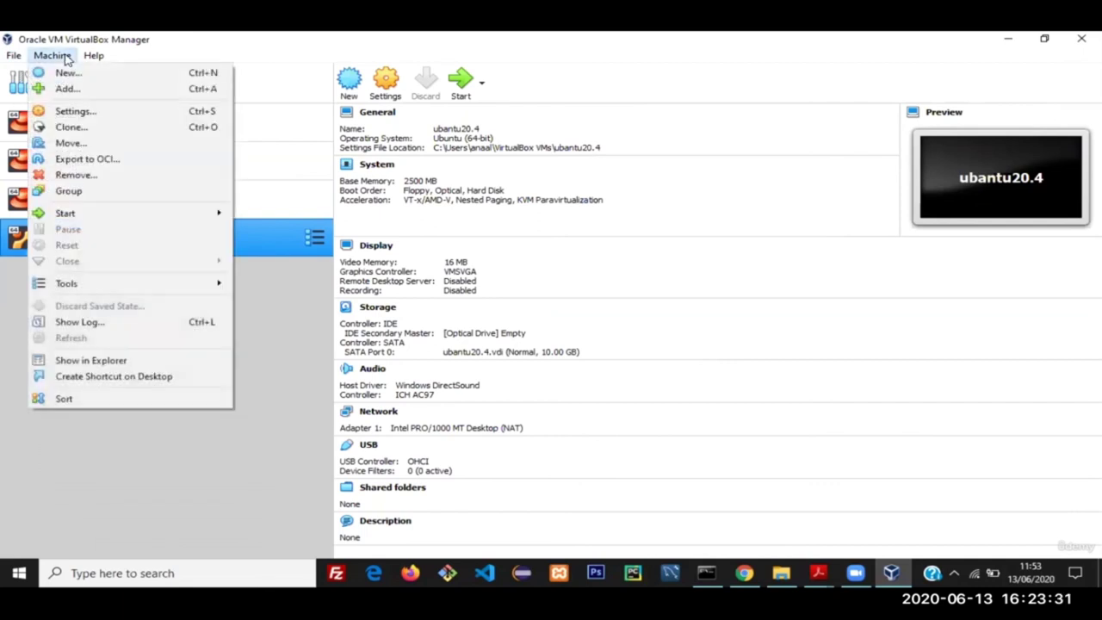
{"action": "mouse_move", "coordinate": [96, 53]}
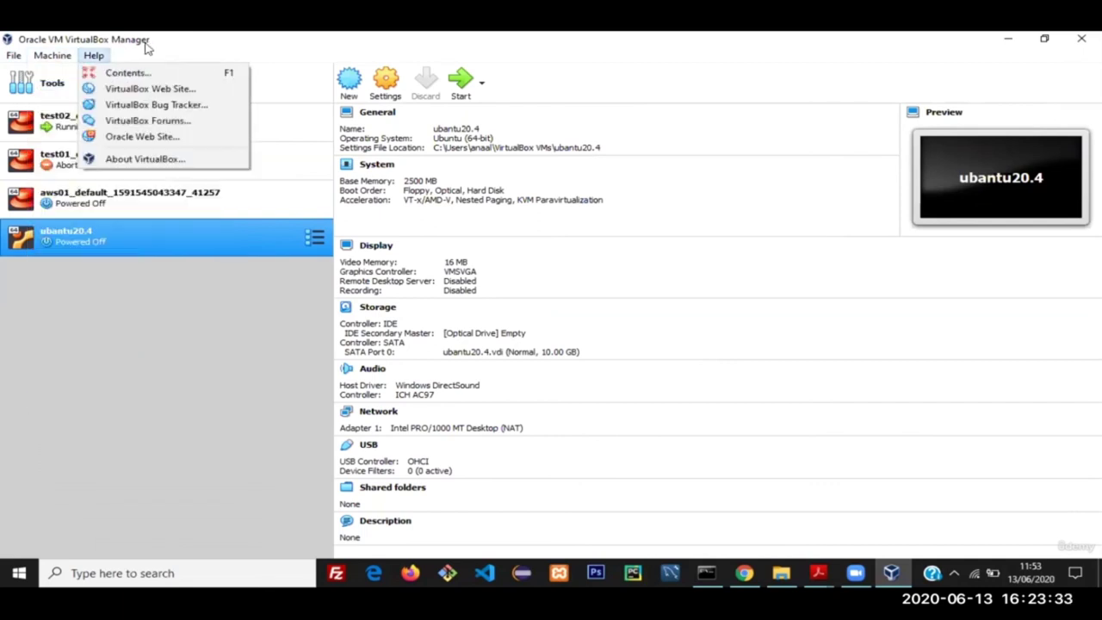
{"action": "key", "text": "Escape"}
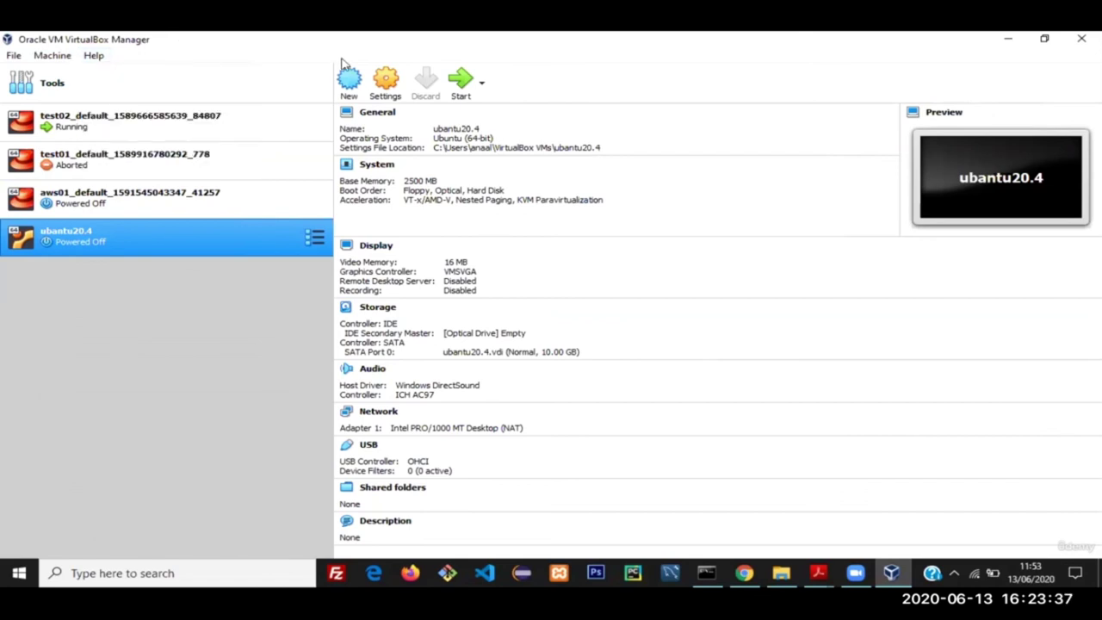
Step: Inspect the attributes of the SATA controller and the ubantu20.4.vdi disk in the machine's storage settings, and leave without changing anything
{"action": "left_click", "coordinate": [389, 80]}
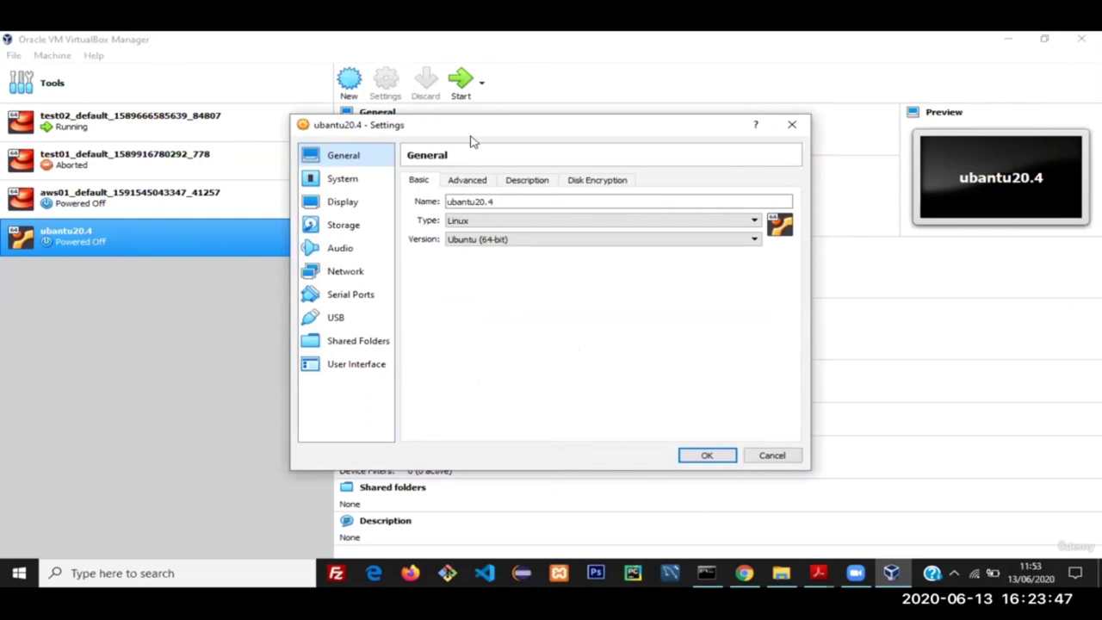
{"action": "left_click", "coordinate": [359, 229]}
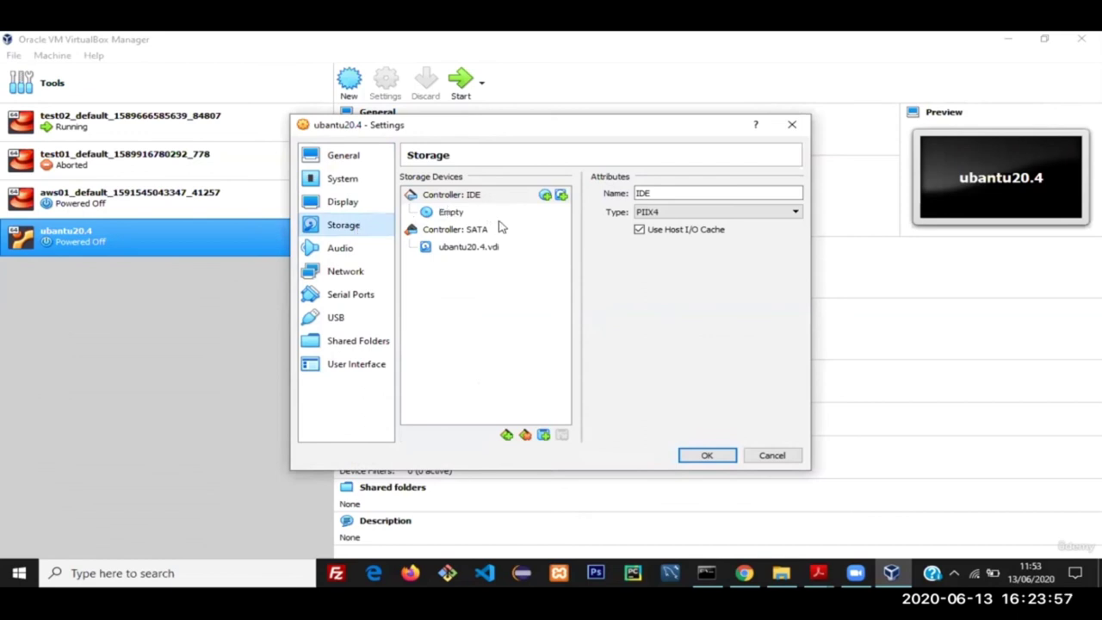
{"action": "left_click", "coordinate": [459, 247]}
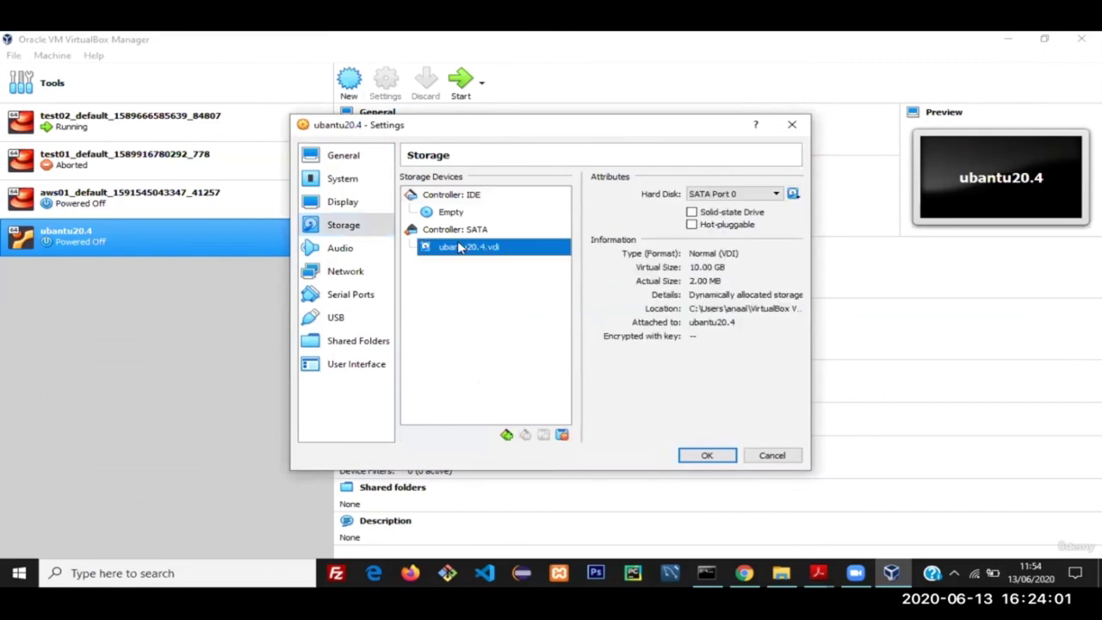
{"action": "left_click", "coordinate": [454, 231]}
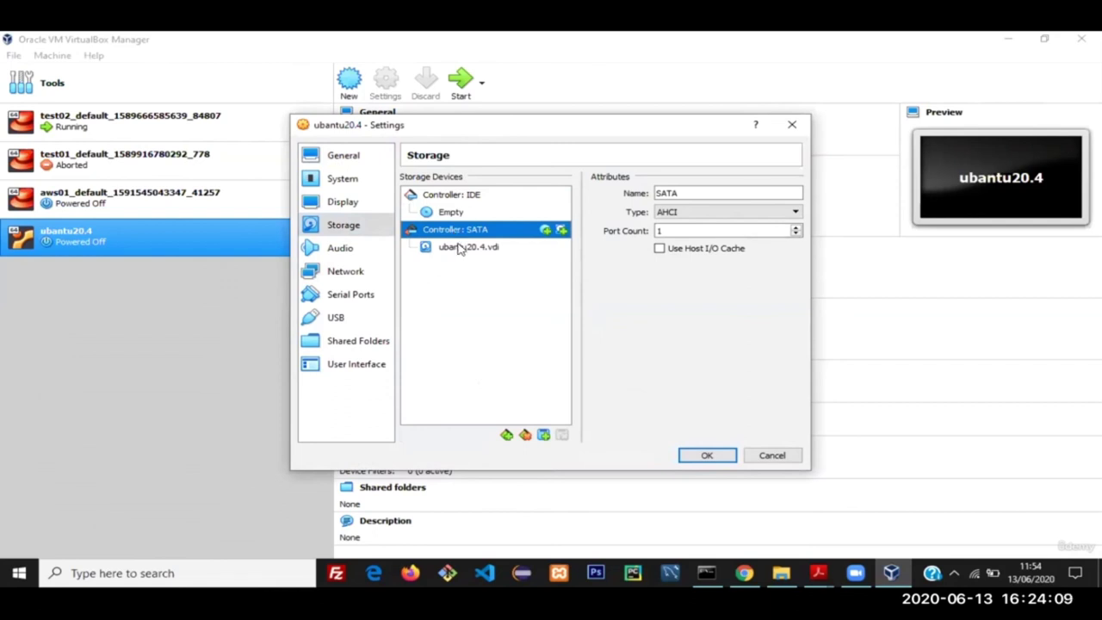
{"action": "left_click", "coordinate": [461, 248]}
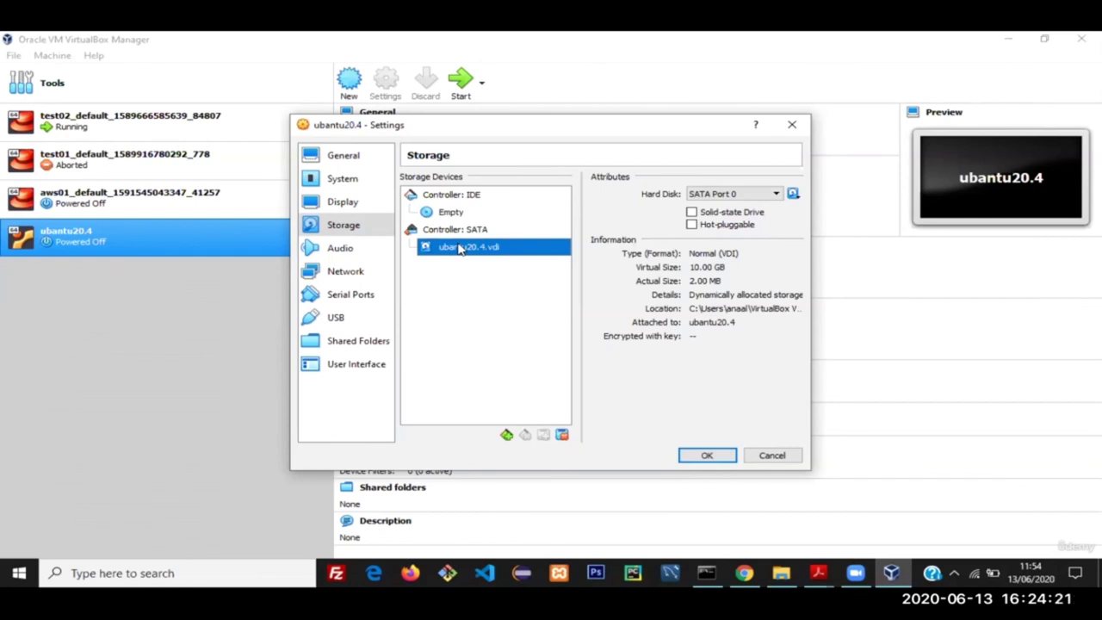
{"action": "left_click", "coordinate": [781, 456]}
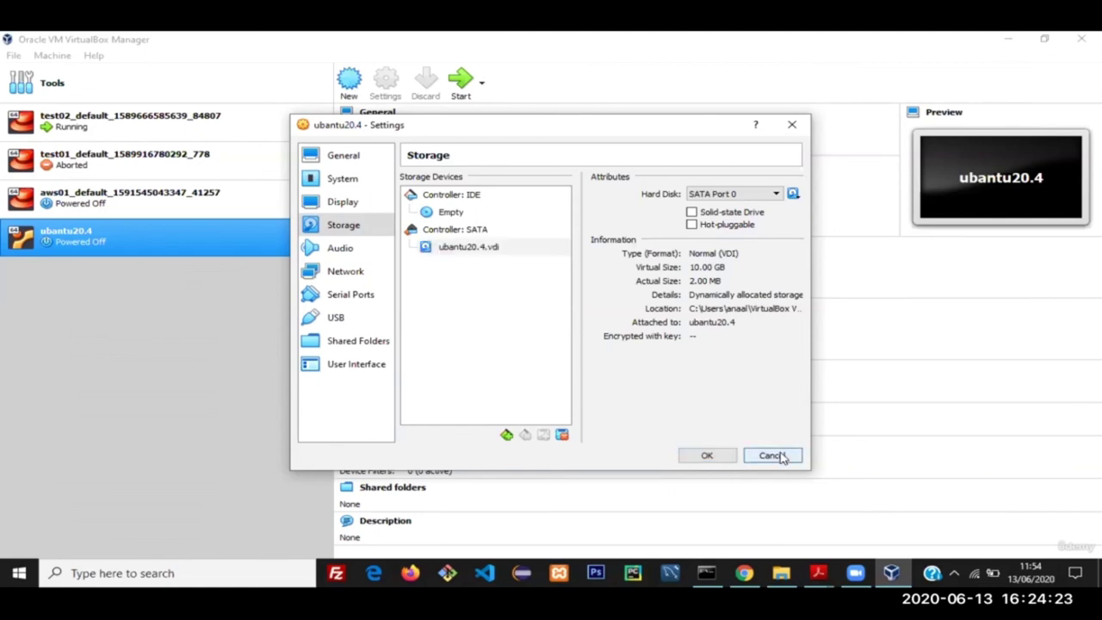
Step: Remove the ubantu20.4 virtual machine and delete all its files from the hard disk
{"action": "left_click", "coordinate": [317, 238]}
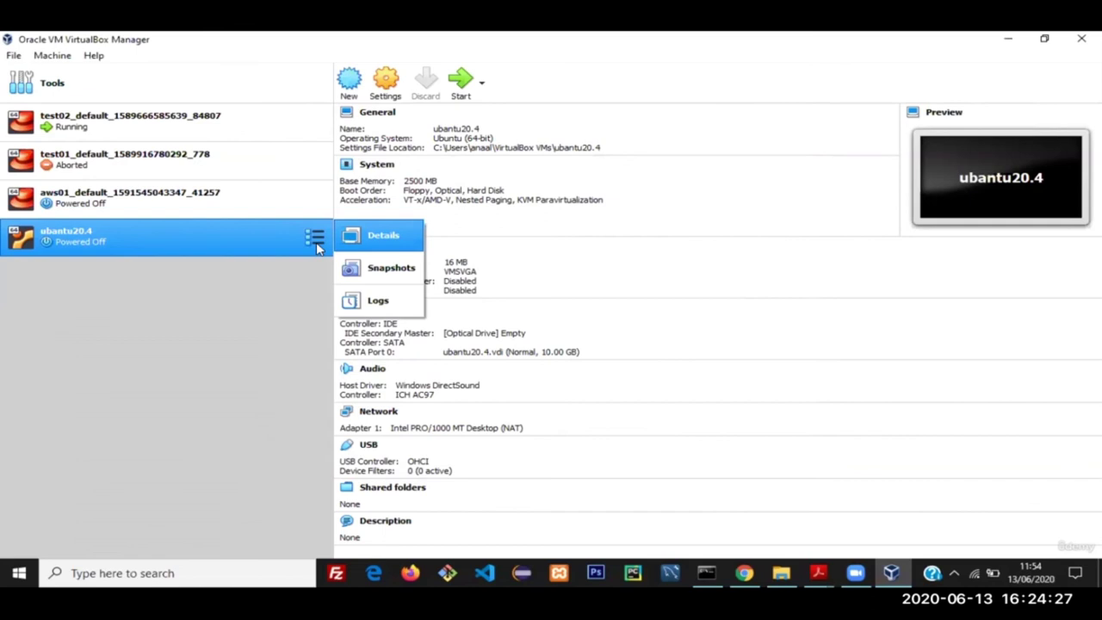
{"action": "left_click", "coordinate": [282, 239]}
{"action": "right_click", "coordinate": [281, 240]}
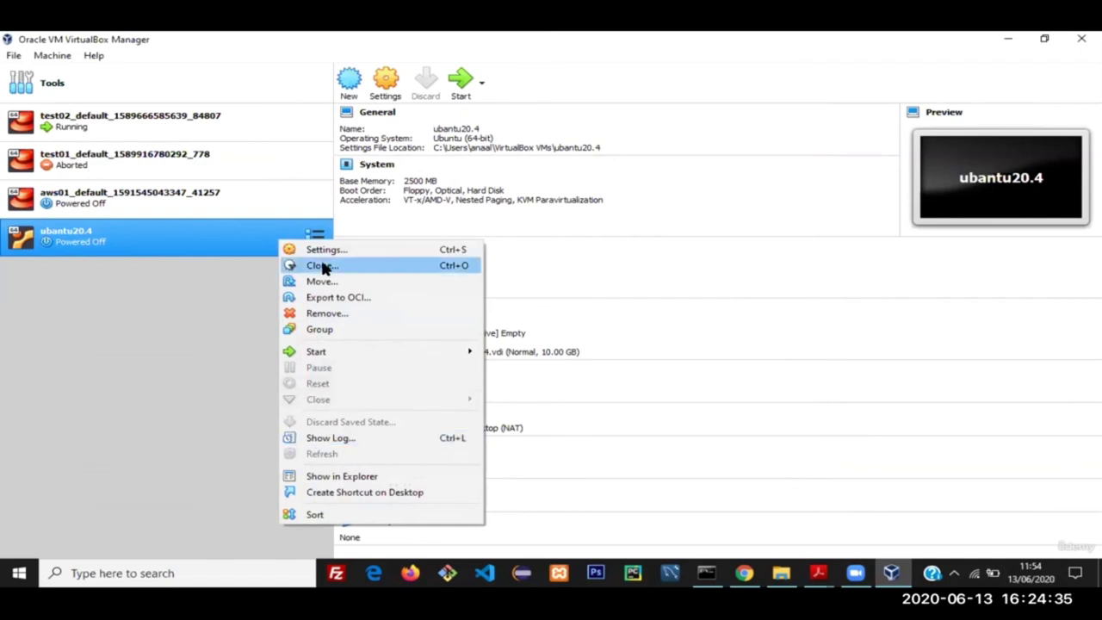
{"action": "left_click", "coordinate": [327, 314]}
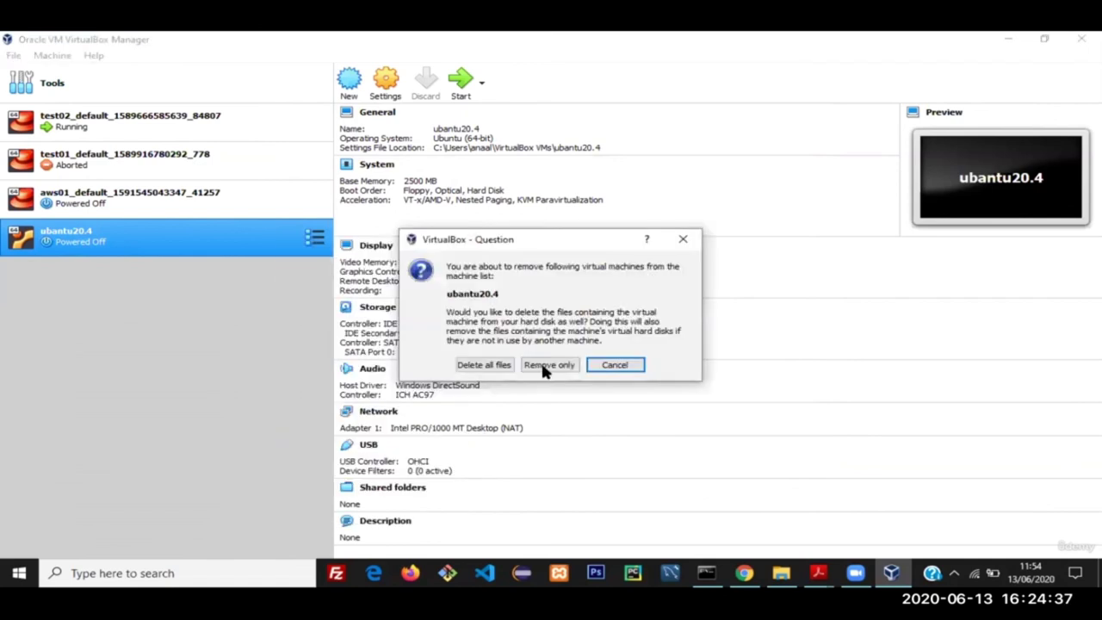
{"action": "left_click", "coordinate": [485, 365]}
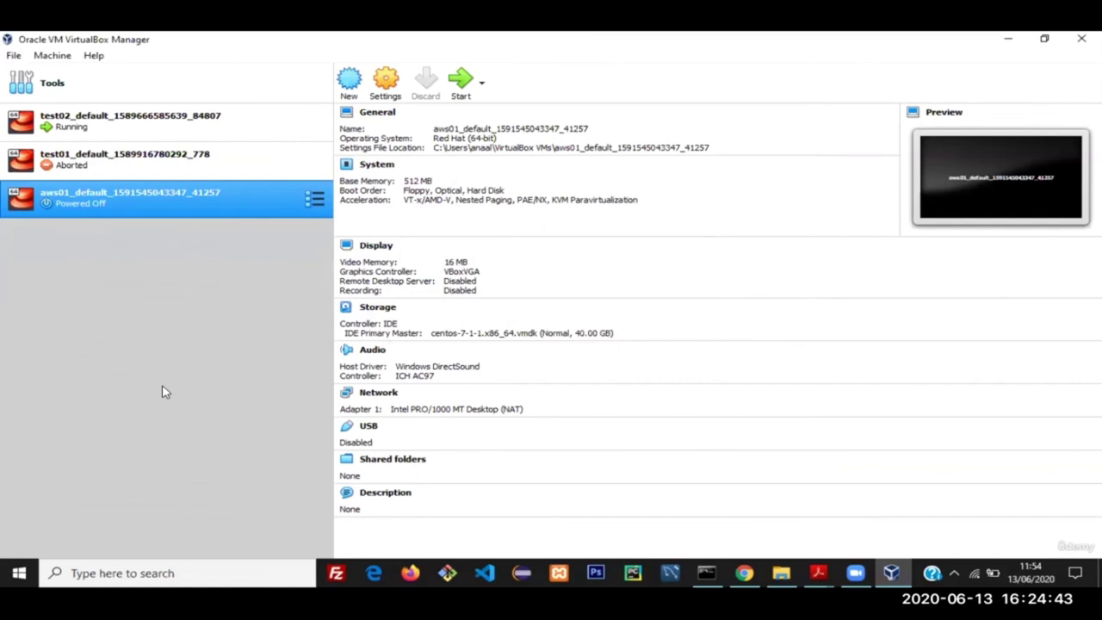
Step: Begin a new virtual machine named ubantu20.4 with type Linux and version Ubuntu (64-bit), and continue to the memory size
{"action": "left_click", "coordinate": [347, 86]}
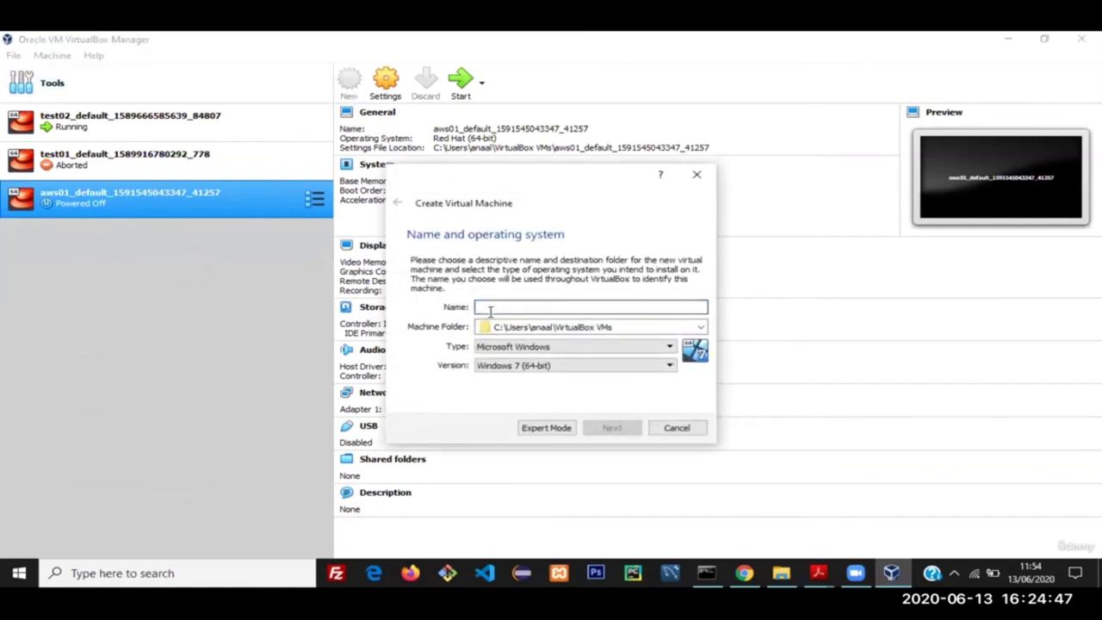
{"action": "type", "text": "ubuntu20"}
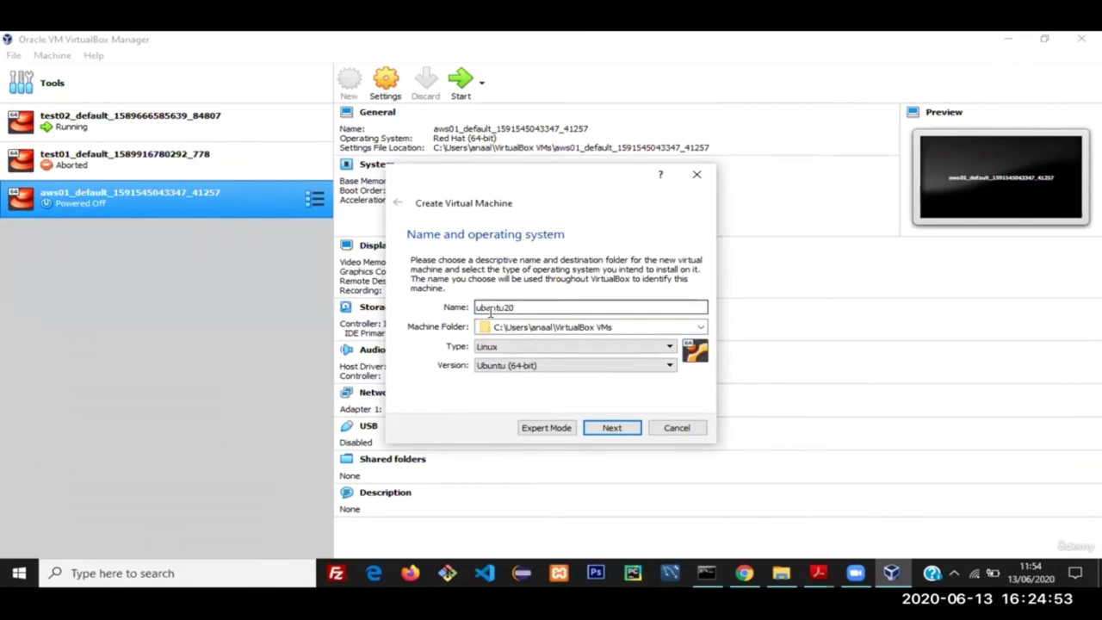
{"action": "type", "text": ".4"}
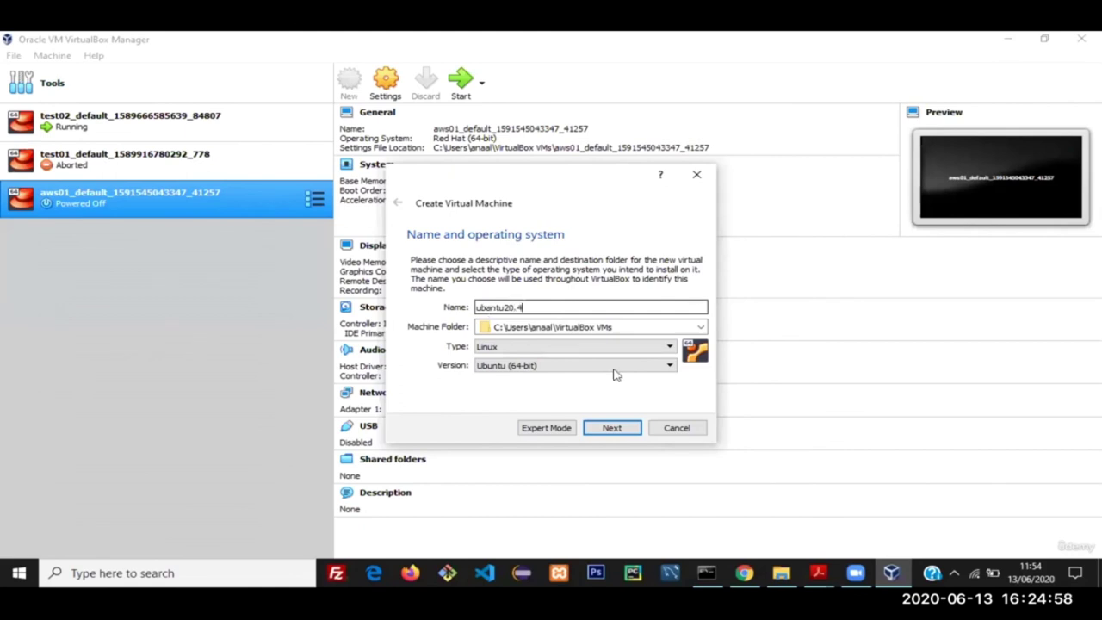
{"action": "left_click", "coordinate": [622, 429]}
Step: Allocate 2500 MB of memory to the new machine and continue to the hard disk options
{"action": "left_click", "coordinate": [675, 309]}
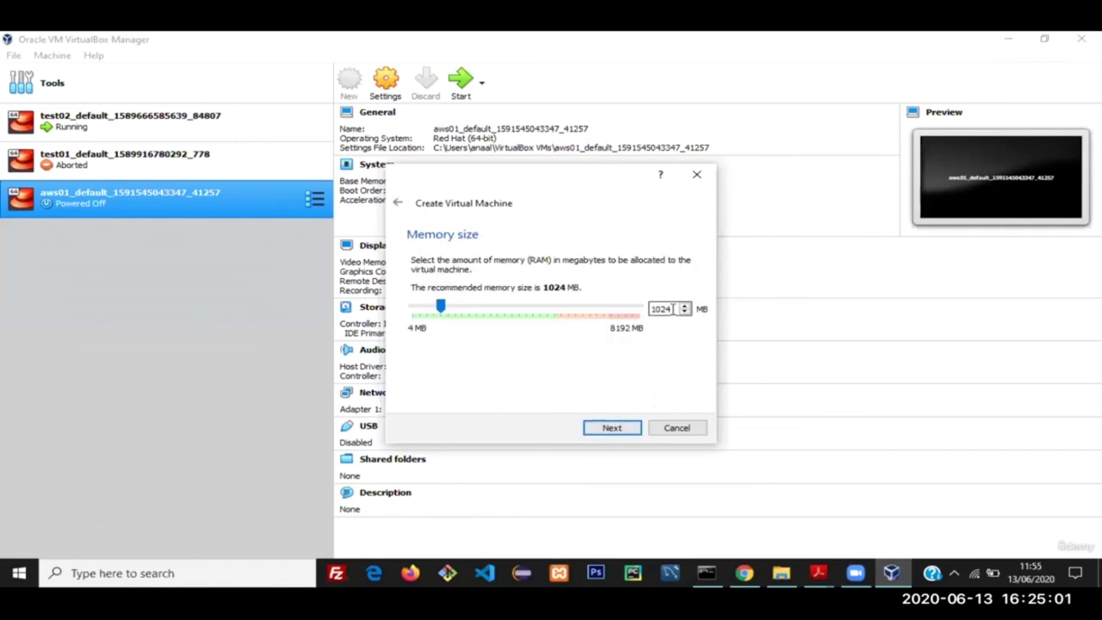
{"action": "key", "text": "BackSpace"}
{"action": "key", "text": "BackSpace"}
{"action": "key", "text": "BackSpace"}
{"action": "key", "text": "BackSpace"}
{"action": "type", "text": "2500"}
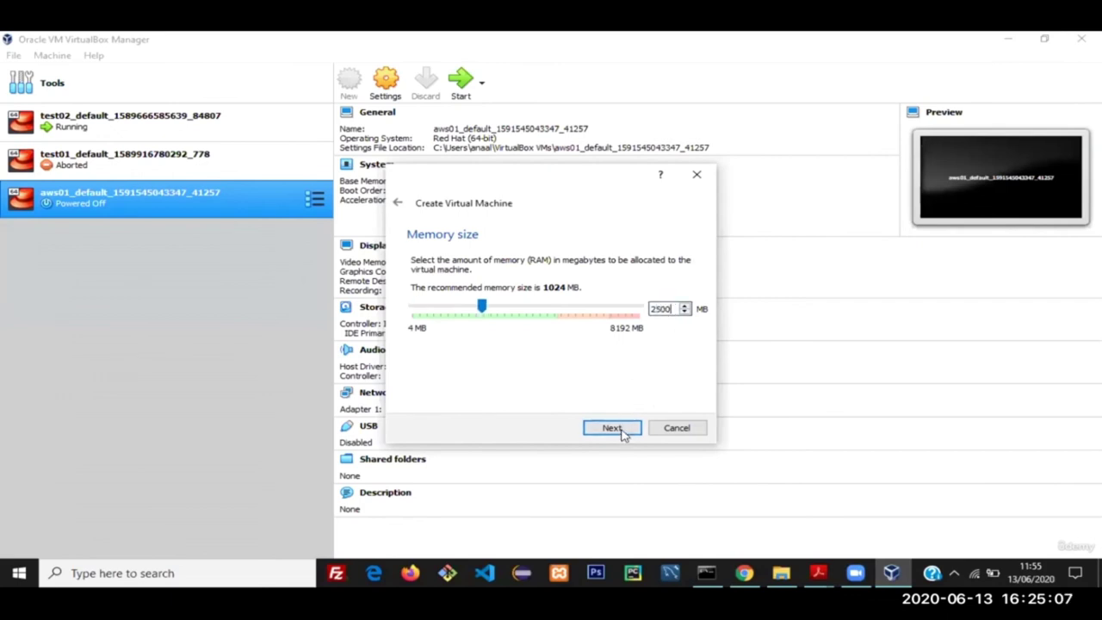
{"action": "left_click", "coordinate": [612, 429]}
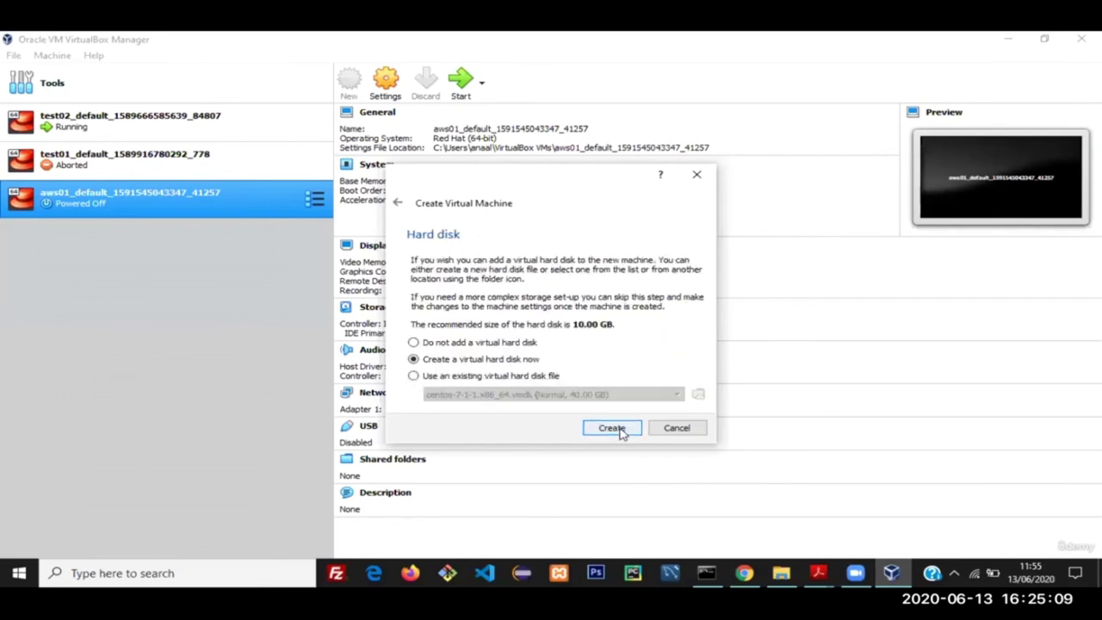
Step: Create a dynamically allocated VDI virtual hard disk of 30.00 GB for the new ubantu20.4 machine
{"action": "left_click", "coordinate": [613, 429]}
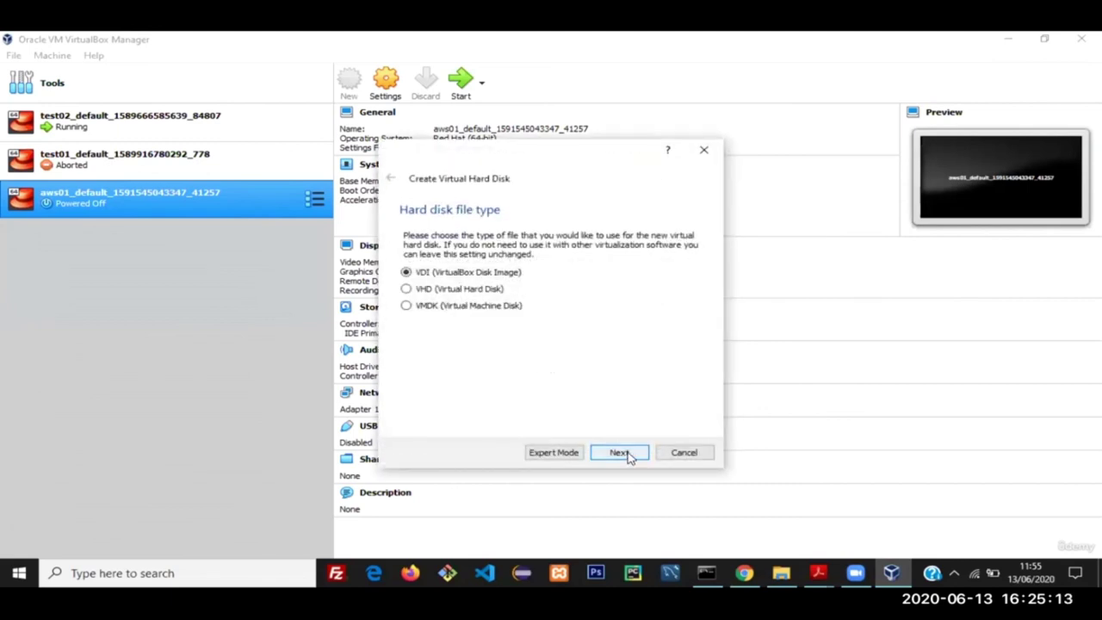
{"action": "left_click", "coordinate": [619, 453]}
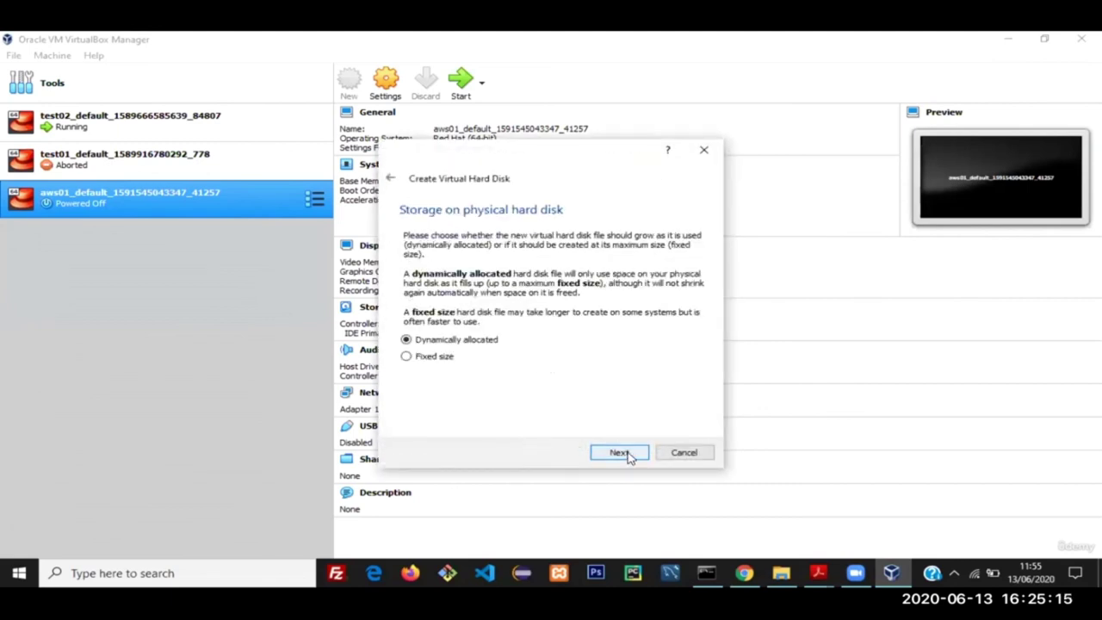
{"action": "left_click", "coordinate": [620, 453]}
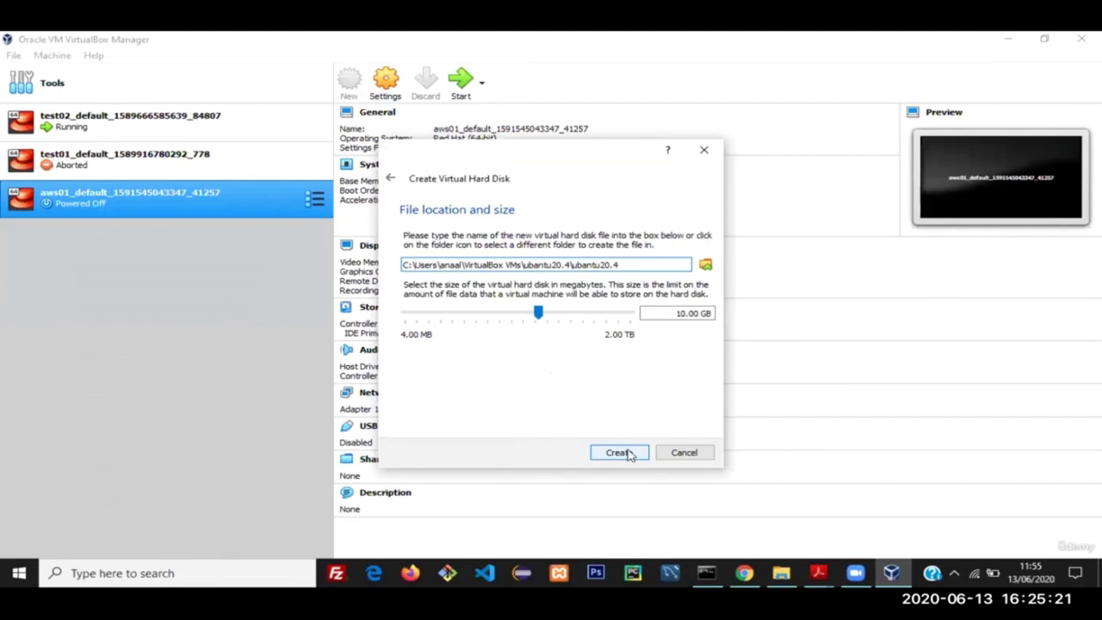
{"action": "left_click", "coordinate": [686, 313]}
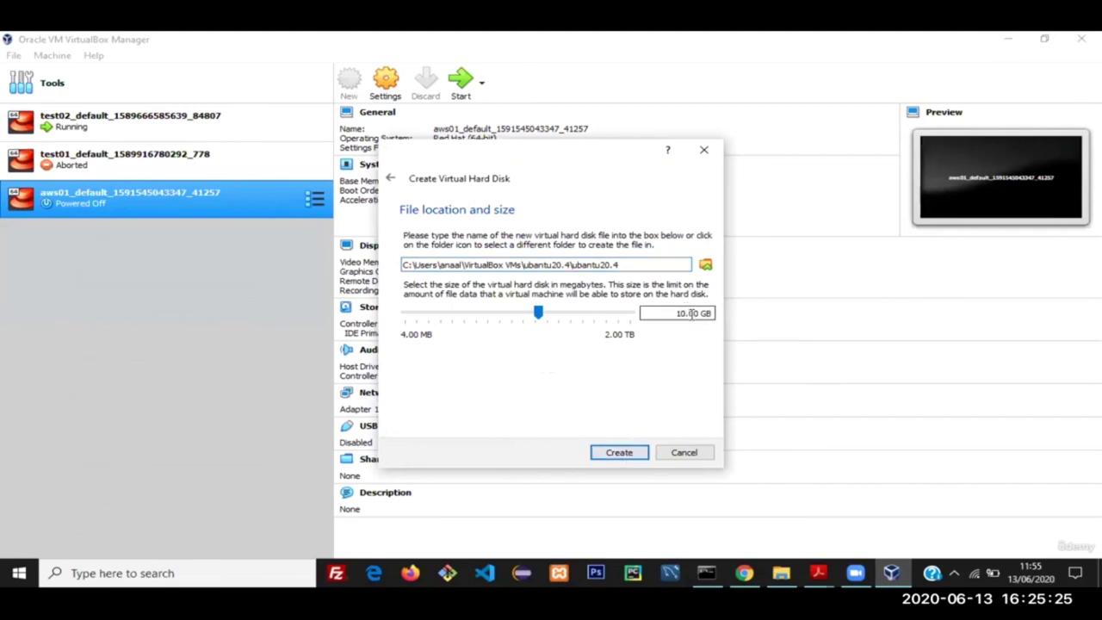
{"action": "key", "text": "BackSpace"}
{"action": "key", "text": "BackSpace"}
{"action": "type", "text": "30"}
{"action": "left_click", "coordinate": [616, 453]}
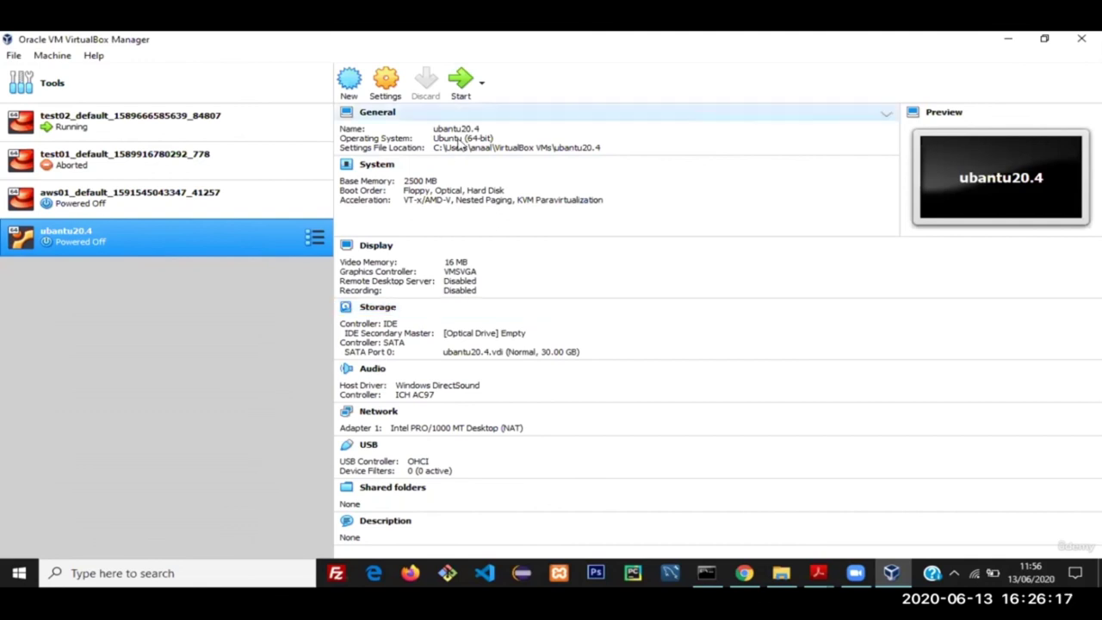
Step: Start the ubantu20.4 machine, look for a start-up disk among all file types in Downloads, and cancel the disk selection
{"action": "left_click", "coordinate": [461, 82]}
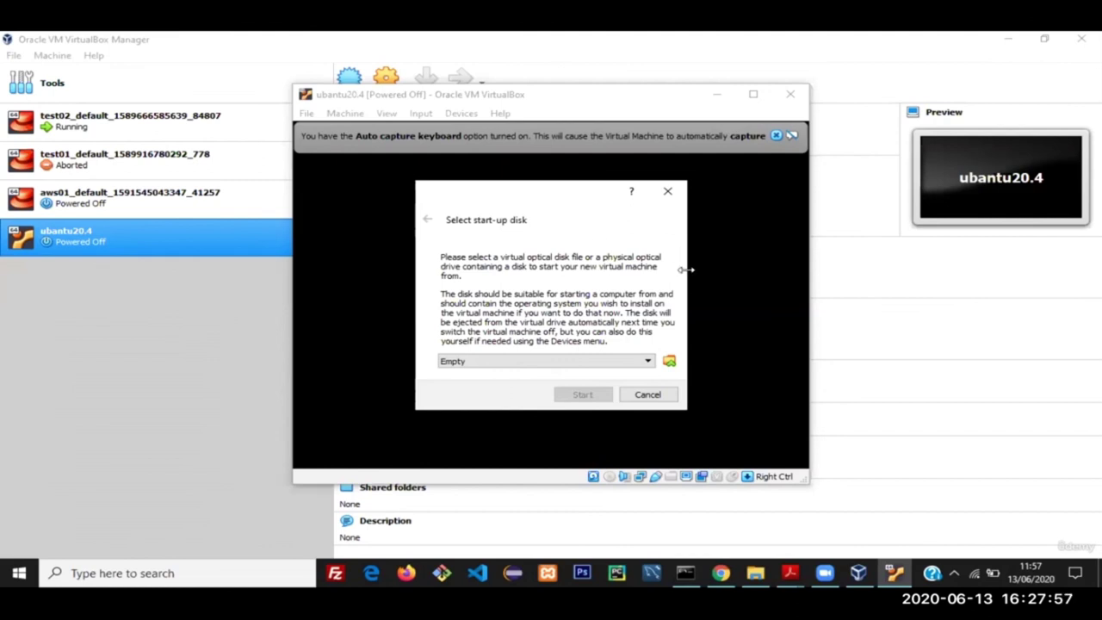
{"action": "left_click", "coordinate": [670, 361]}
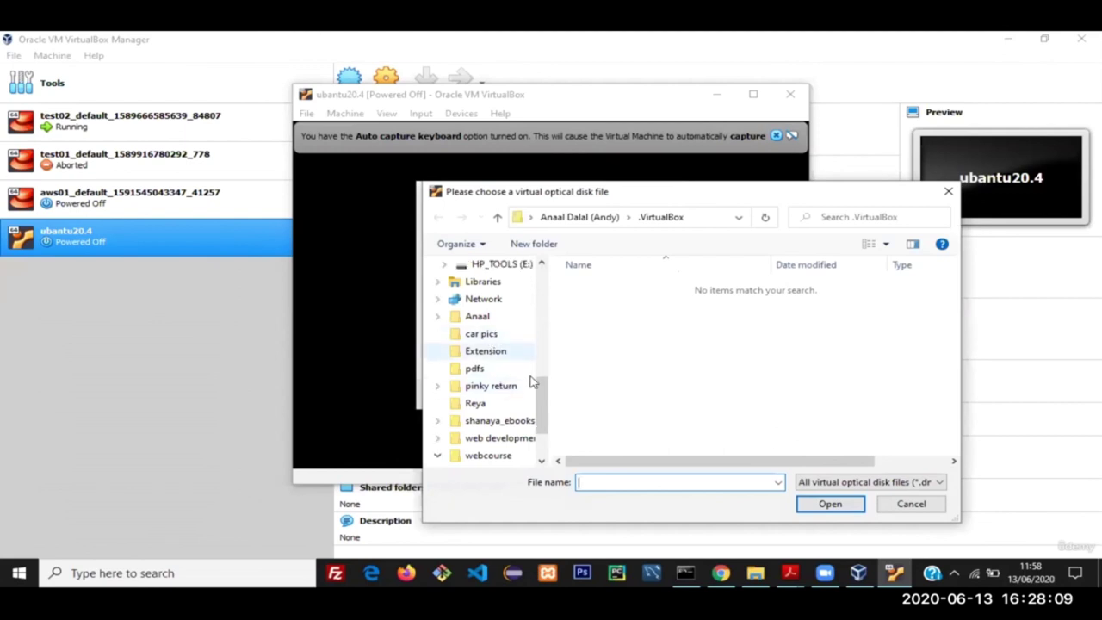
{"action": "left_click_drag", "start_coordinate": [543, 400], "coordinate": [535, 347]}
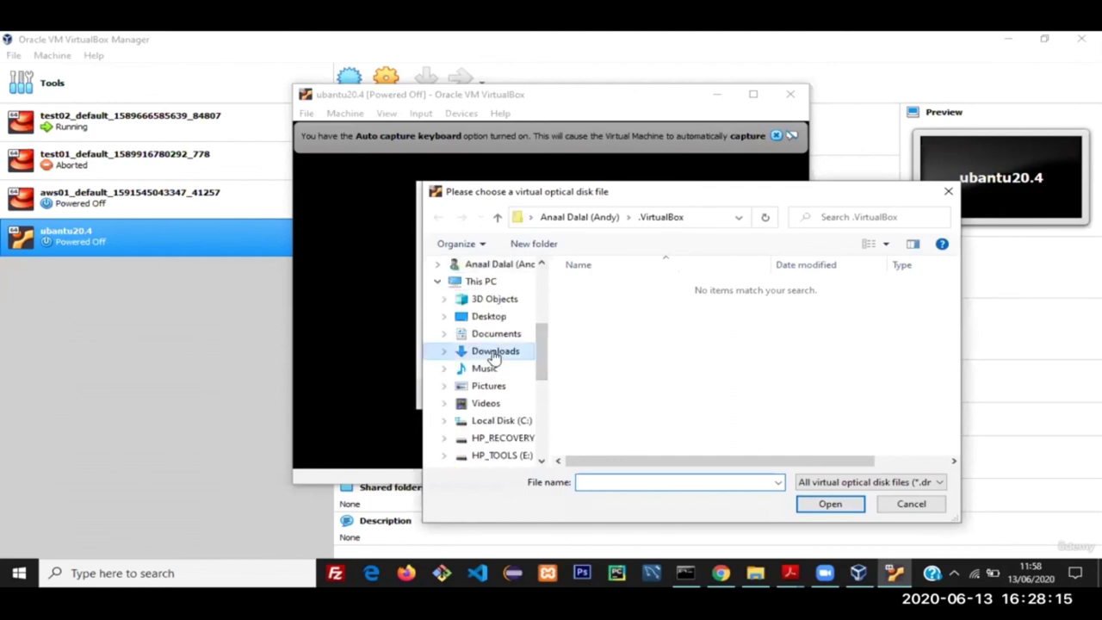
{"action": "left_click", "coordinate": [494, 353]}
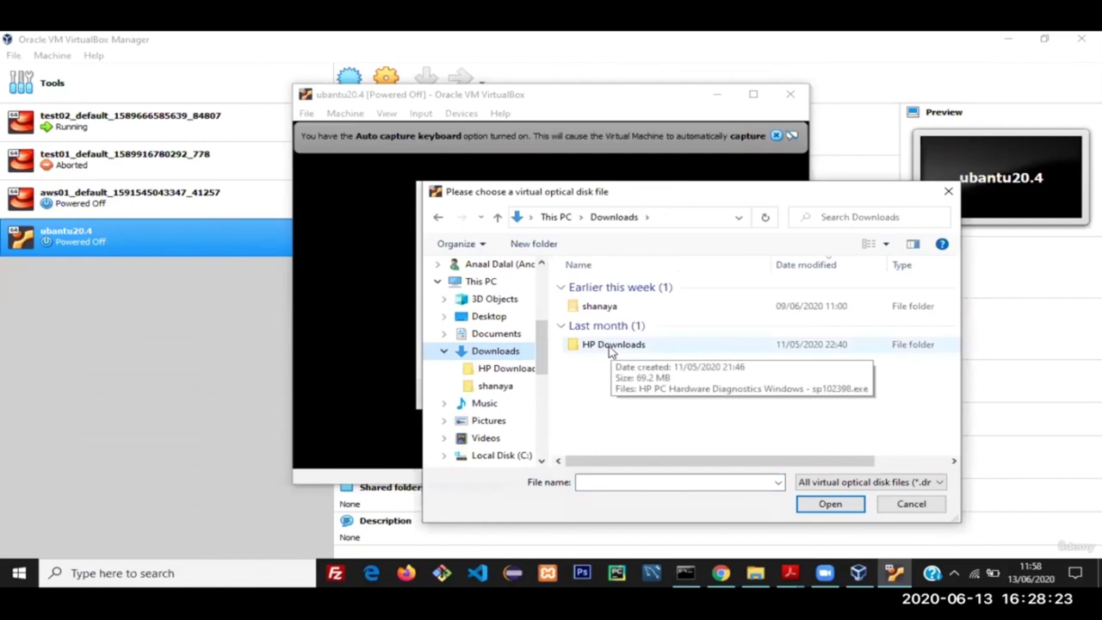
{"action": "left_click", "coordinate": [938, 483]}
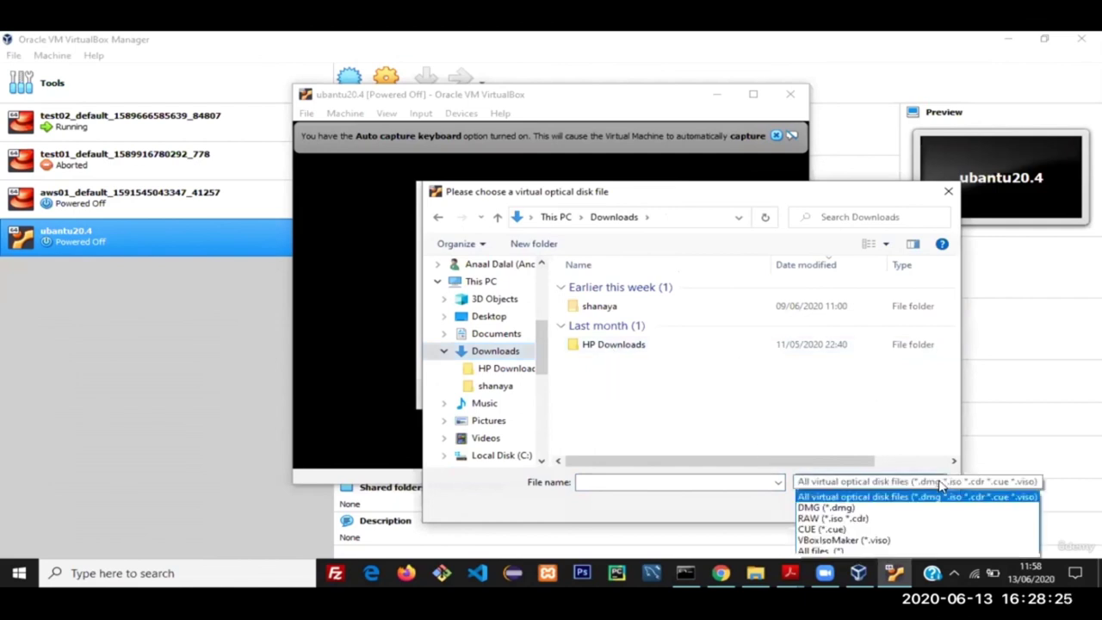
{"action": "left_click", "coordinate": [906, 551]}
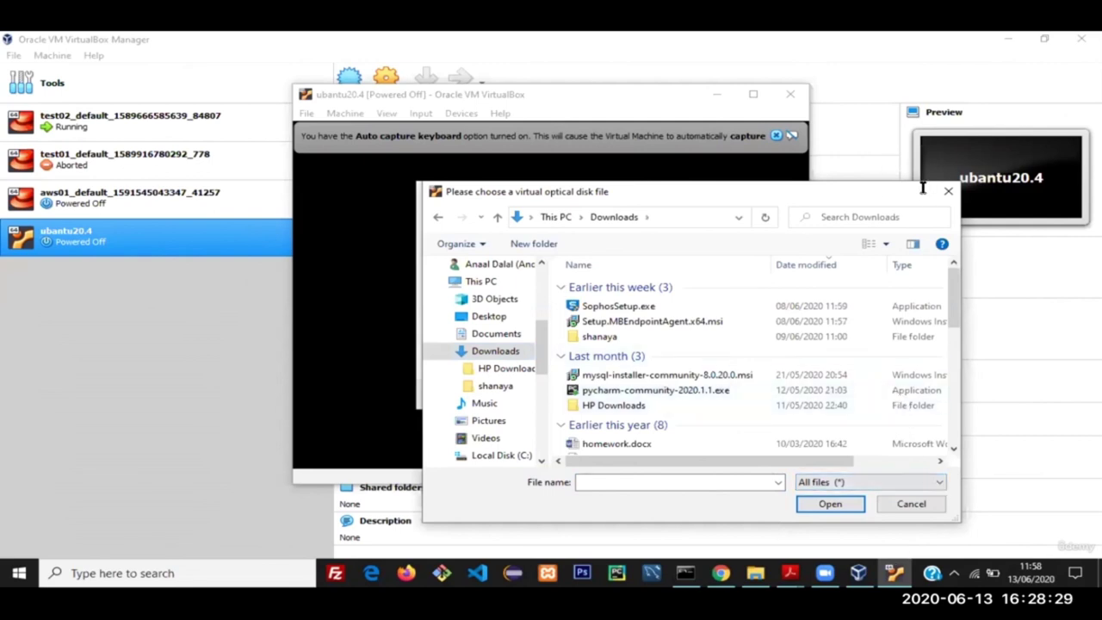
{"action": "mouse_move", "coordinate": [954, 278]}
{"action": "left_mouse_down"}
{"action": "mouse_move", "coordinate": [963, 424]}
{"action": "mouse_move", "coordinate": [949, 407]}
{"action": "mouse_move", "coordinate": [941, 333]}
{"action": "mouse_move", "coordinate": [947, 272]}
{"action": "left_mouse_up"}
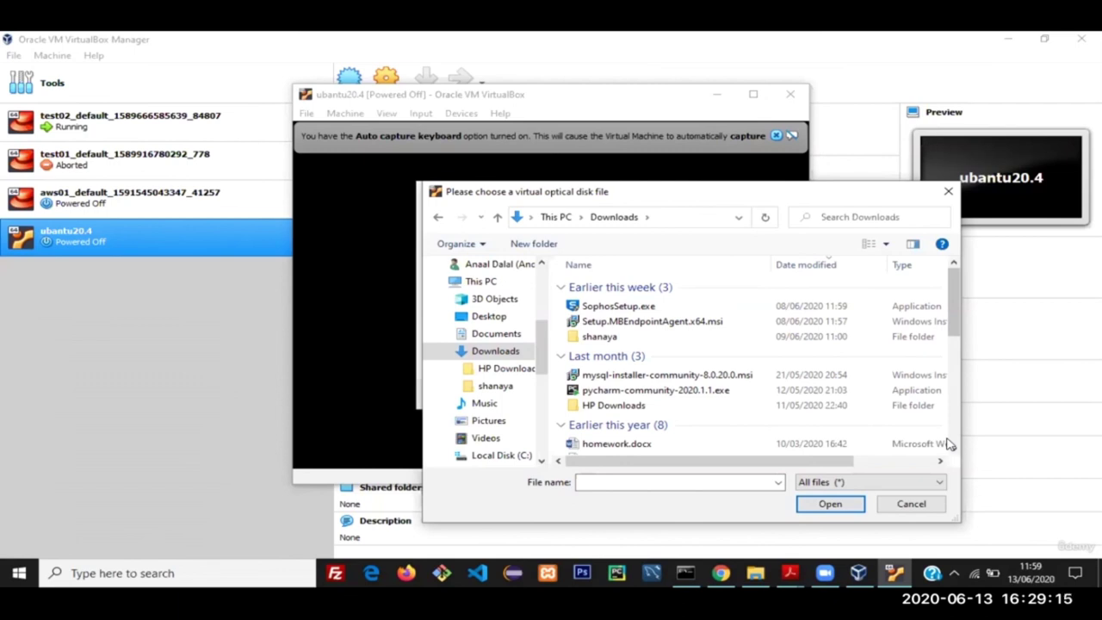
{"action": "left_click", "coordinate": [912, 505]}
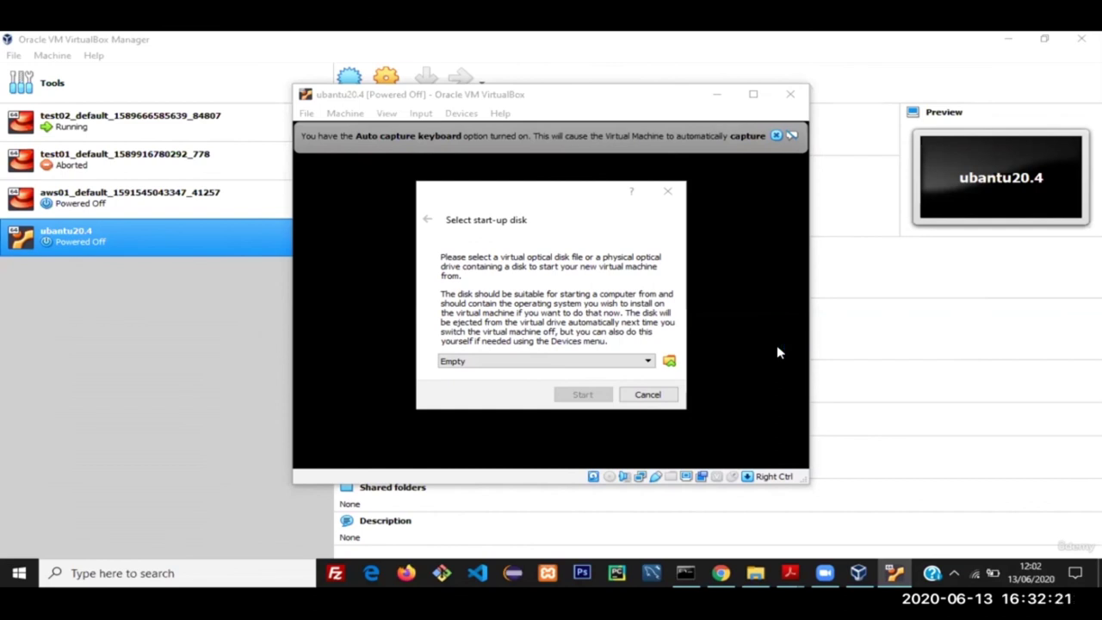
{"action": "left_click", "coordinate": [661, 395]}
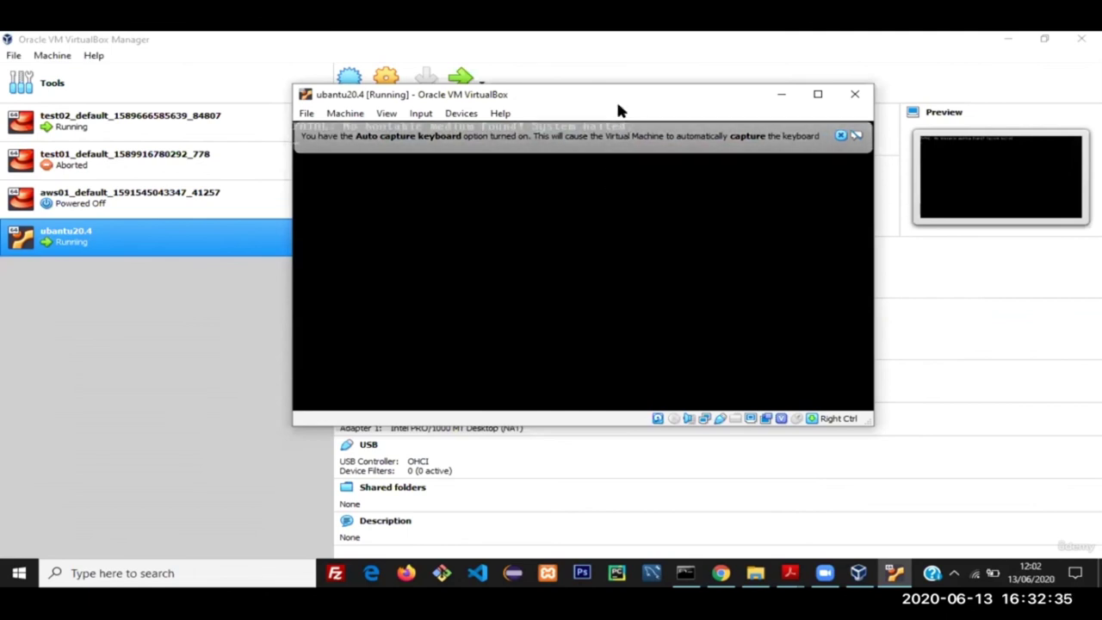
Step: Close the running ubantu20.4 machine's window and power off the machine
{"action": "left_click_drag", "start_coordinate": [587, 101], "coordinate": [516, 110]}
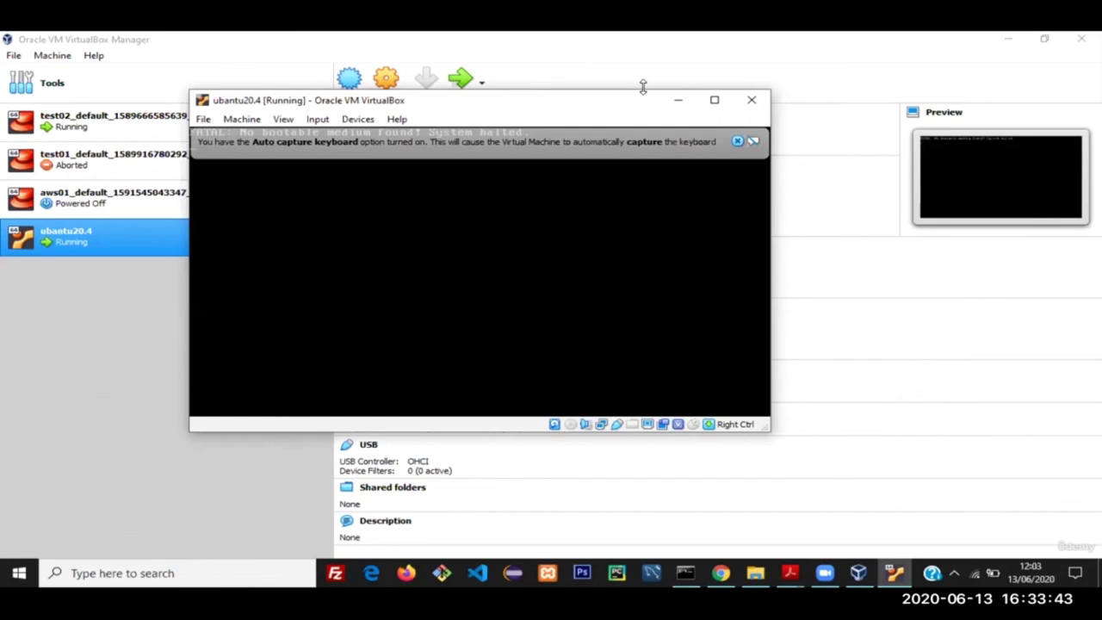
{"action": "left_click", "coordinate": [753, 101]}
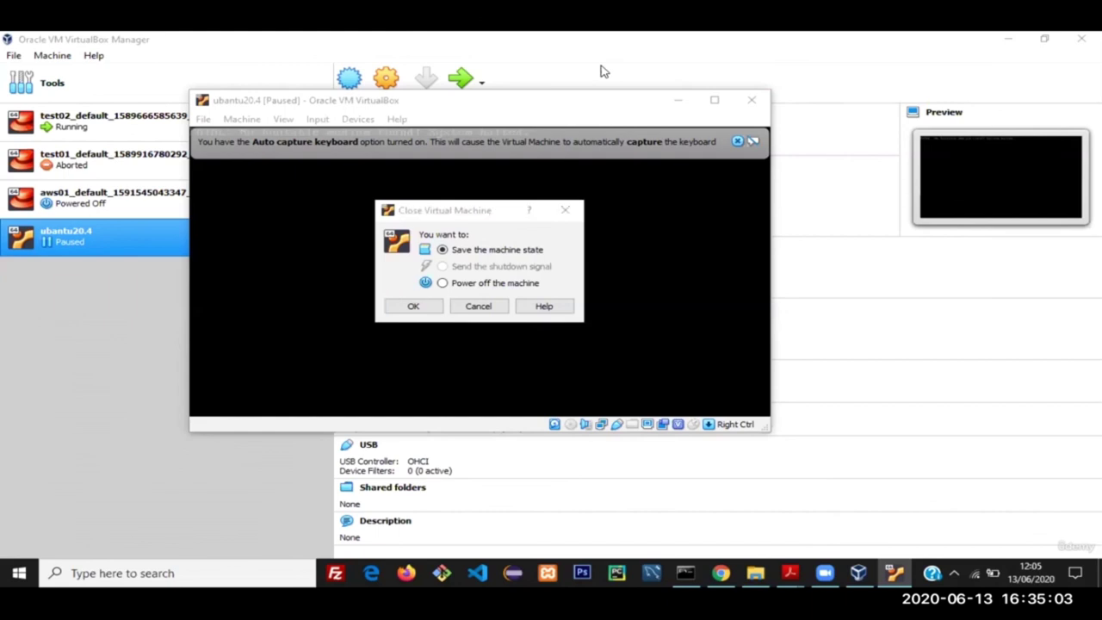
{"action": "left_click", "coordinate": [442, 284]}
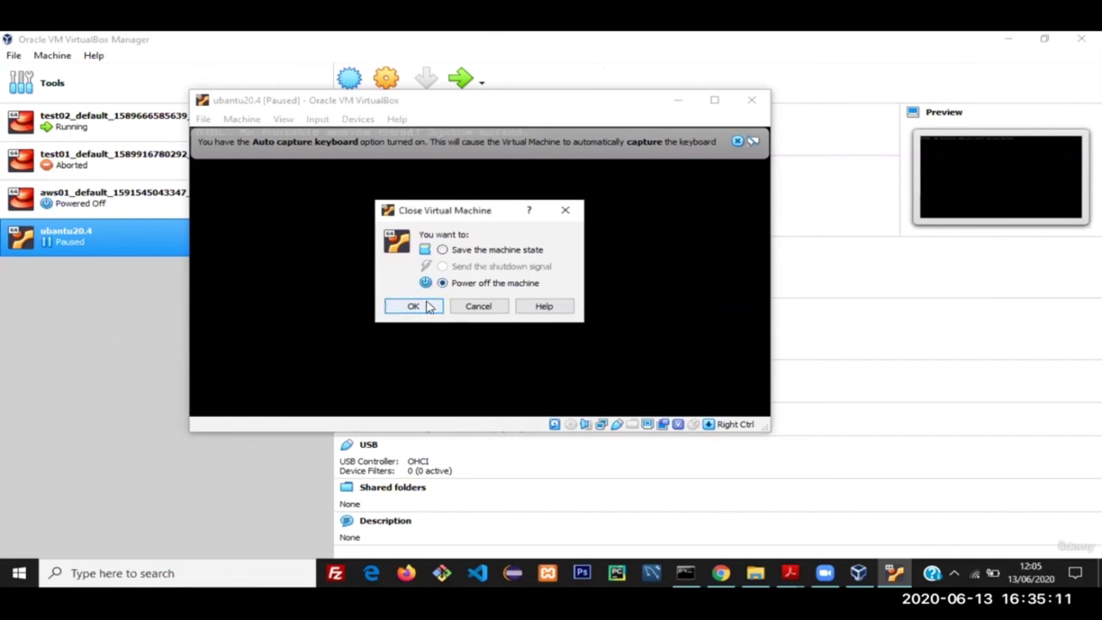
{"action": "left_click", "coordinate": [413, 307]}
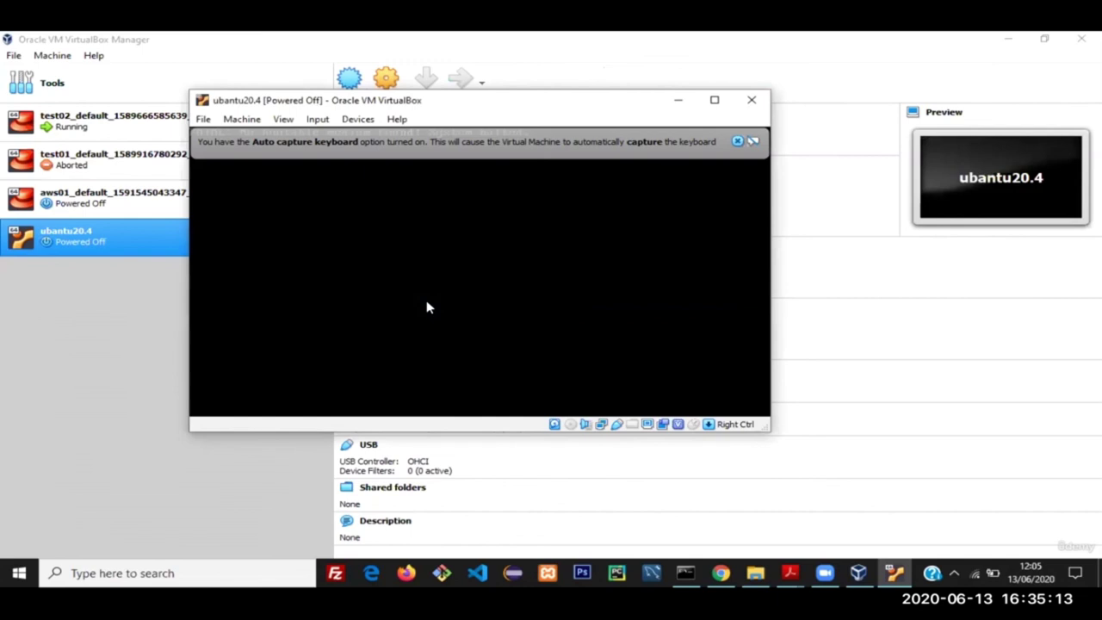